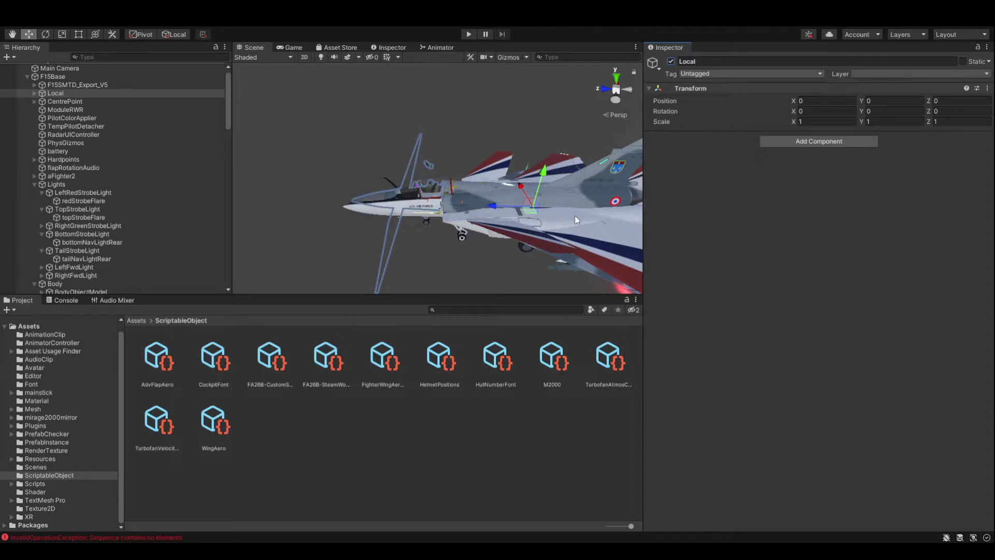
Step: Expand Local under F15Base to review its children and test switching it off and on
{"action": "left_click_drag", "start_coordinate": [560, 265], "coordinate": [648, 210], "text": "alt"}
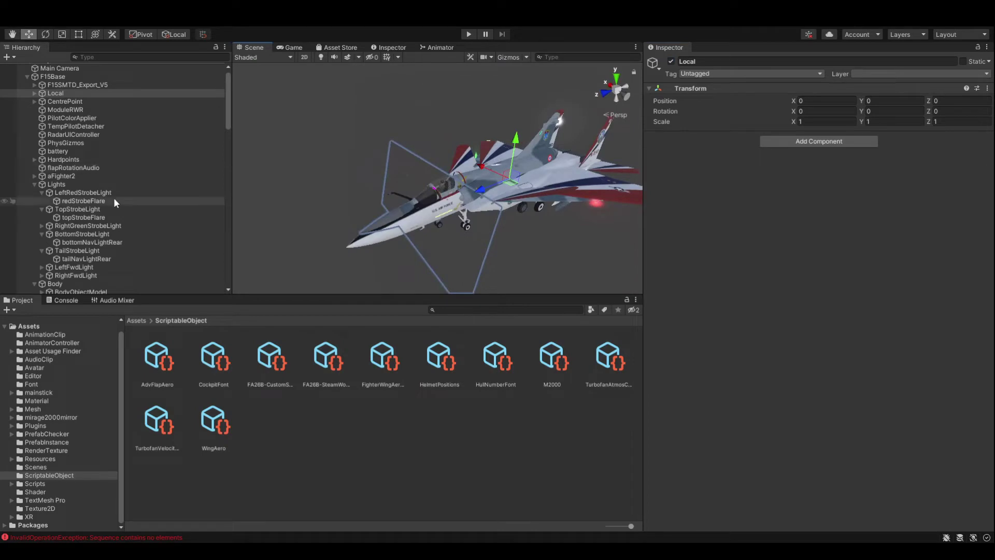
{"action": "left_click", "coordinate": [34, 94]}
{"action": "left_click", "coordinate": [41, 102]}
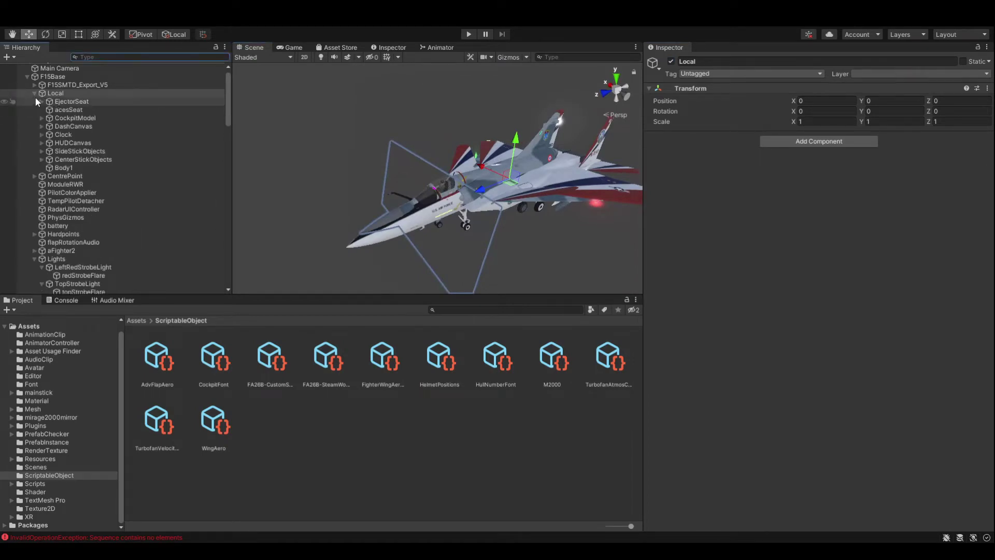
{"action": "left_click", "coordinate": [673, 63]}
{"action": "left_click", "coordinate": [673, 63]}
{"action": "left_click", "coordinate": [673, 63]}
{"action": "left_click", "coordinate": [674, 63]}
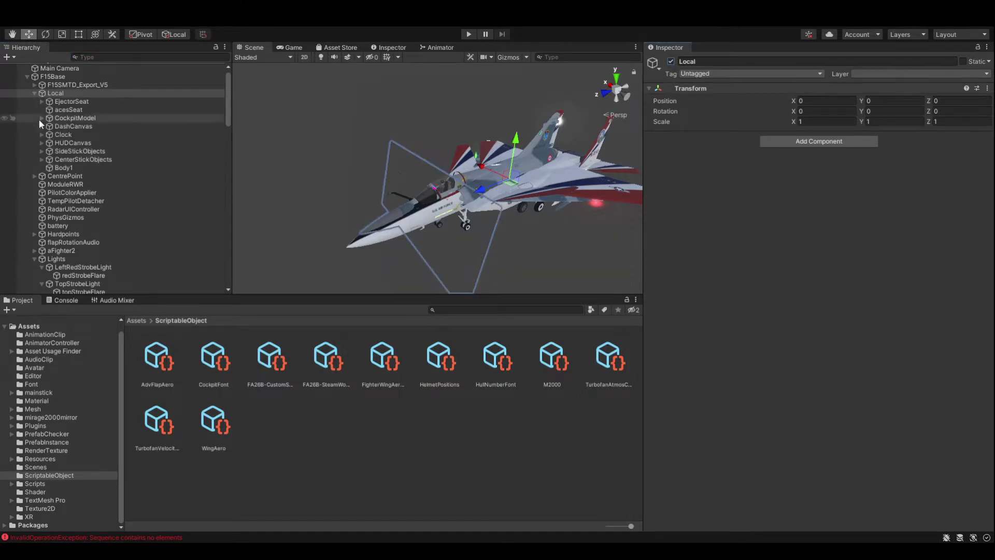
Step: Collapse Local and leave it deactivated
{"action": "left_click", "coordinate": [34, 94]}
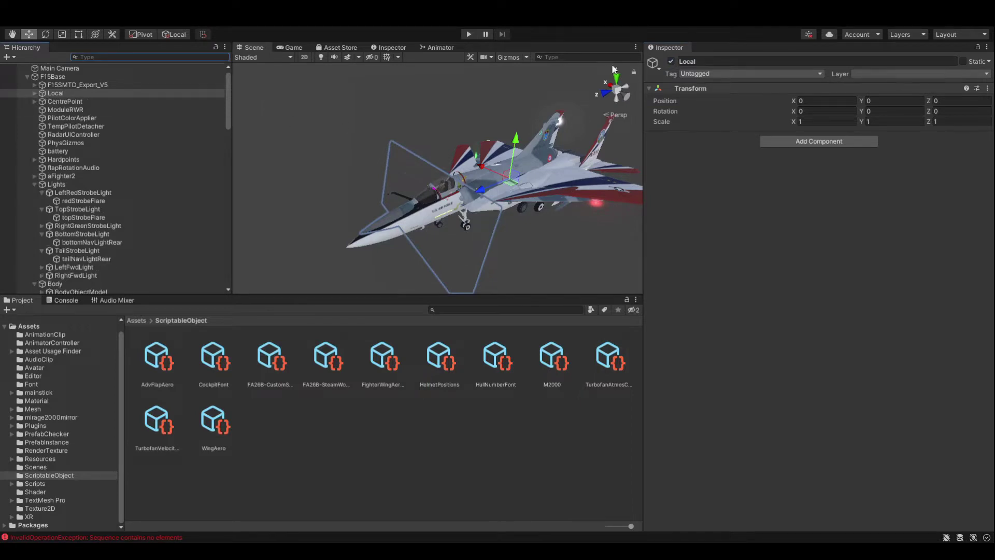
{"action": "left_click", "coordinate": [671, 62]}
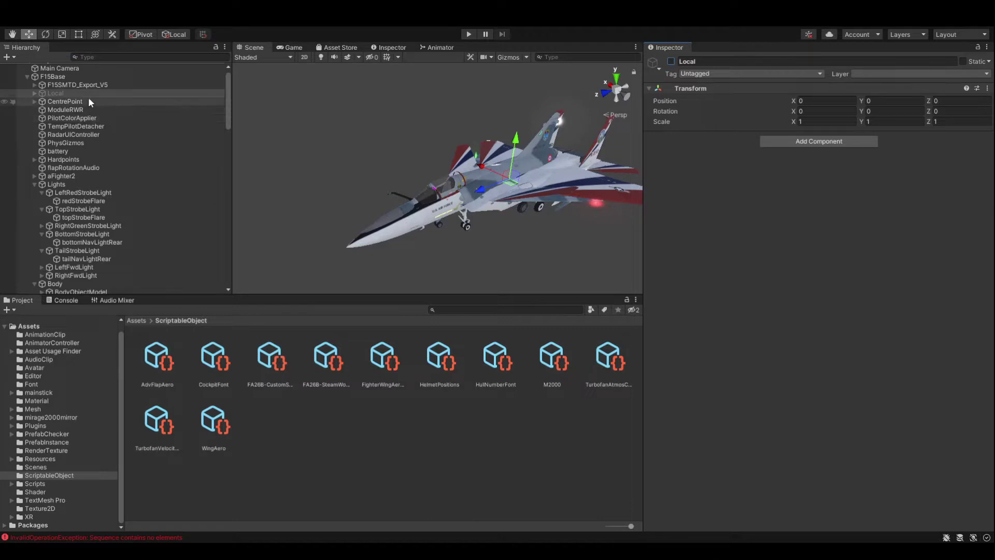
{"action": "left_click", "coordinate": [77, 57]}
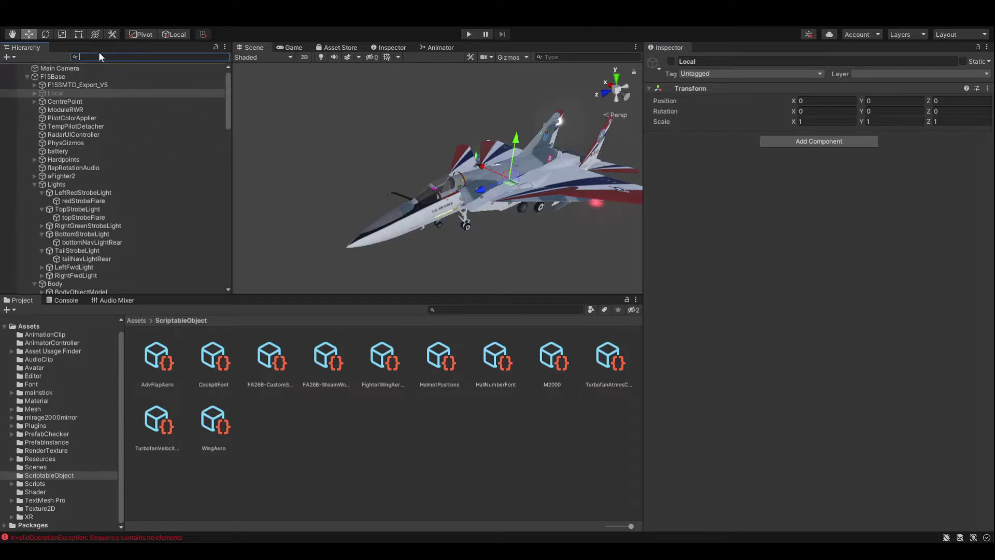
Step: Filter the Hierarchy by 'meshrenderer' and inspect the AdjUp, AdjLeft, AdjFwd, AdjDown and AdjRight buttons
{"action": "type", "text": "meshrenderer"}
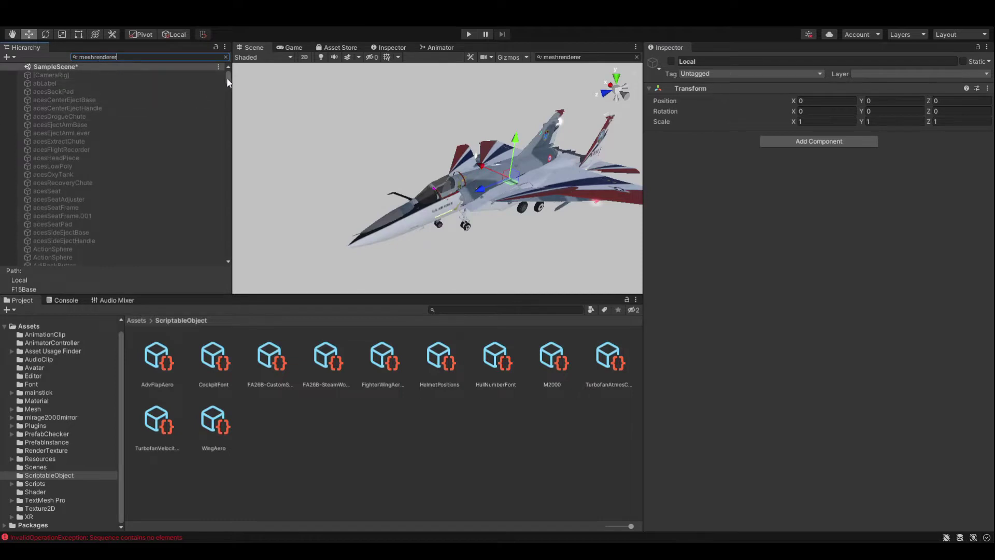
{"action": "scroll", "coordinate": [156, 99], "scroll_direction": "down", "scroll_amount": 6}
{"action": "left_click", "coordinate": [87, 116]}
{"action": "left_click", "coordinate": [86, 99]}
{"action": "left_click", "coordinate": [86, 90]}
{"action": "left_click", "coordinate": [88, 82]}
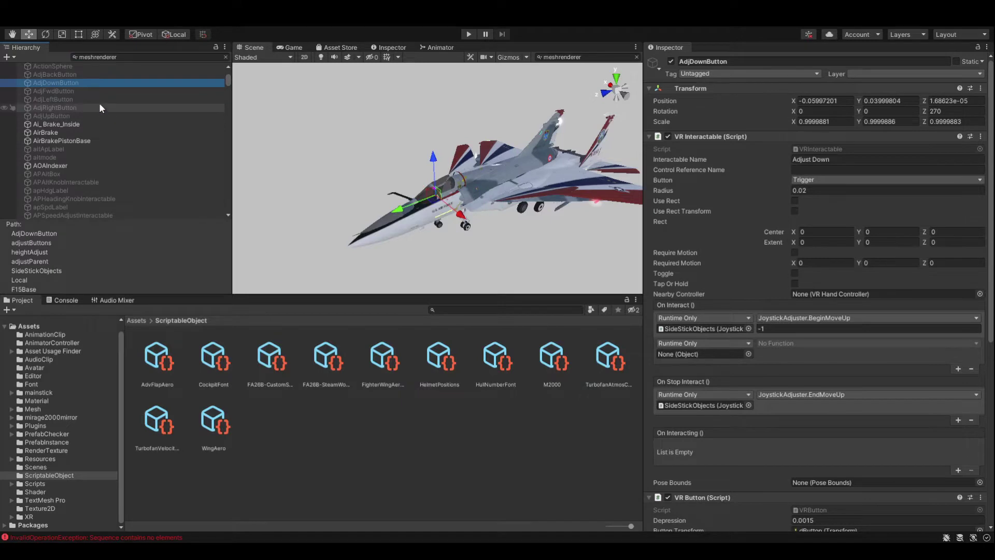
{"action": "left_click", "coordinate": [100, 107]}
{"action": "left_click", "coordinate": [97, 115]}
Step: Inspect Ai_Brake_Inside, then select it together with AirBrake and AirBrakePistonBase
{"action": "scroll", "coordinate": [421, 203], "scroll_direction": "up", "scroll_amount": 3}
{"action": "scroll", "coordinate": [421, 203], "scroll_direction": "up", "scroll_amount": 2}
{"action": "left_click", "coordinate": [86, 99]}
{"action": "left_click", "coordinate": [101, 90]}
{"action": "left_click", "coordinate": [106, 107]}
{"action": "left_click", "coordinate": [114, 123]}
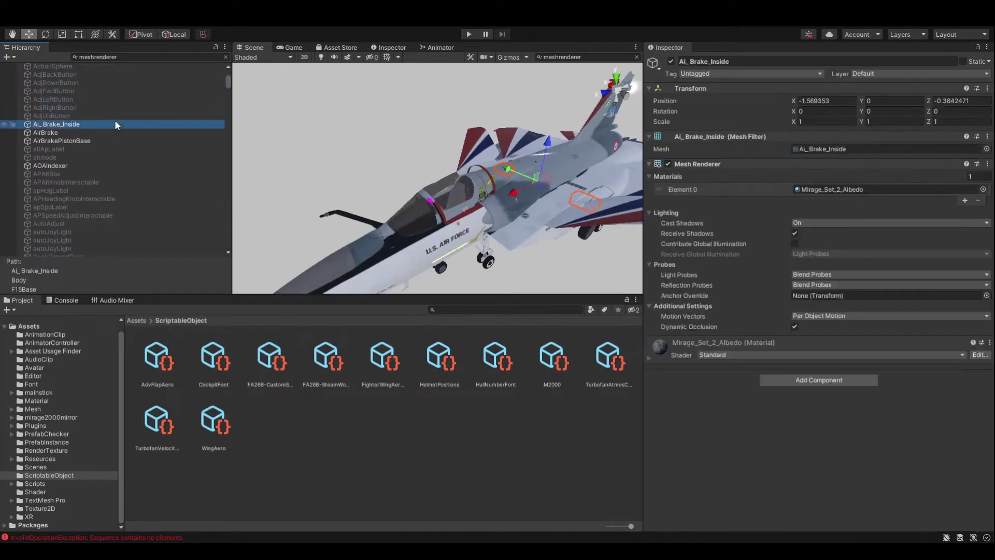
{"action": "left_click", "coordinate": [110, 107]}
{"action": "left_click", "coordinate": [117, 123]}
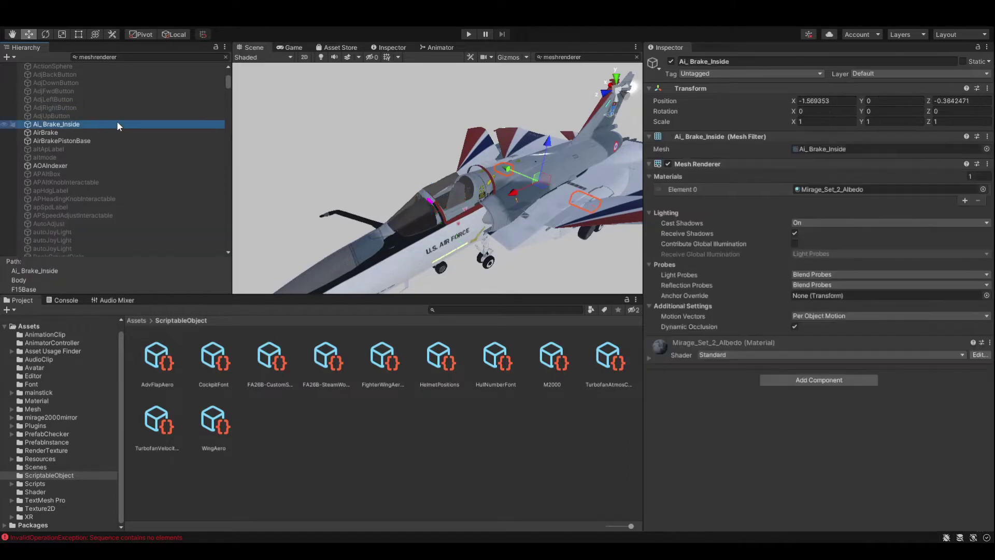
{"action": "left_click", "coordinate": [89, 140], "text": "shift"}
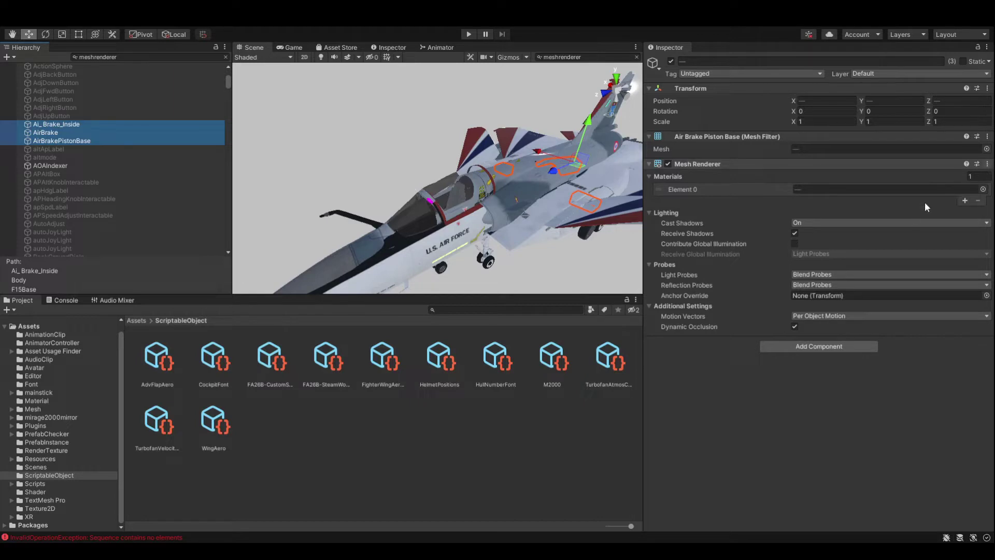
Step: Inspect AirBrake, AdjUpButton and Ai_Brake_Inside individually from the jet's side
{"action": "right_click_drag", "start_coordinate": [570, 155], "coordinate": [739, 290]}
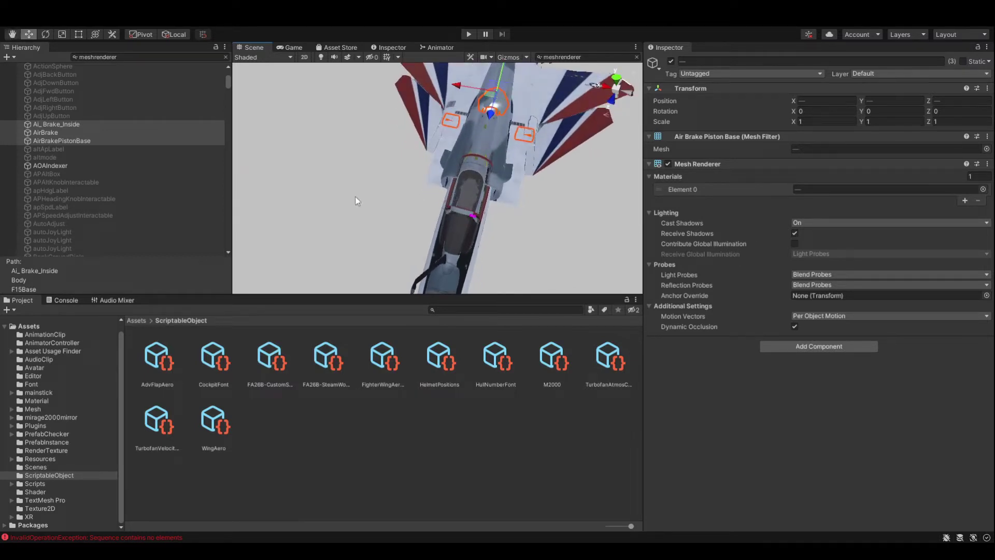
{"action": "left_click", "coordinate": [111, 132]}
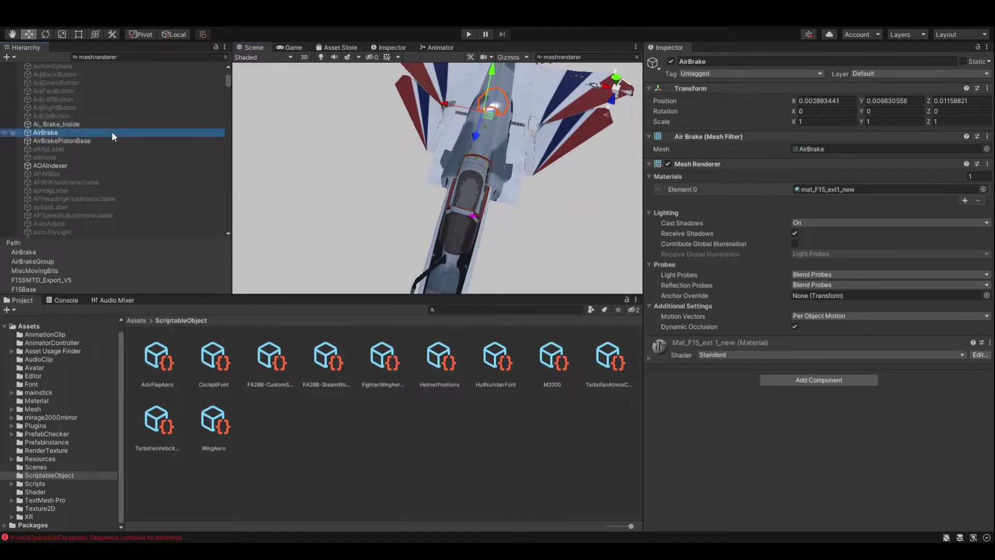
{"action": "left_click", "coordinate": [105, 119]}
{"action": "left_click", "coordinate": [108, 123]}
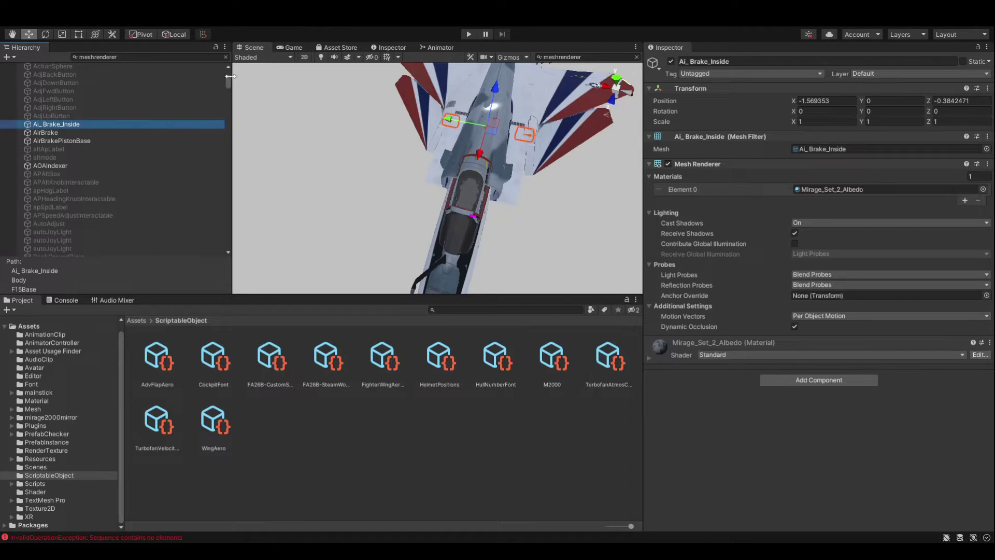
Step: Deactivate F15SMTD_Export_V5 with the filter cleared, then reapply the 'meshrenderer' search
{"action": "scroll", "coordinate": [229, 86], "scroll_direction": "up", "scroll_amount": 5}
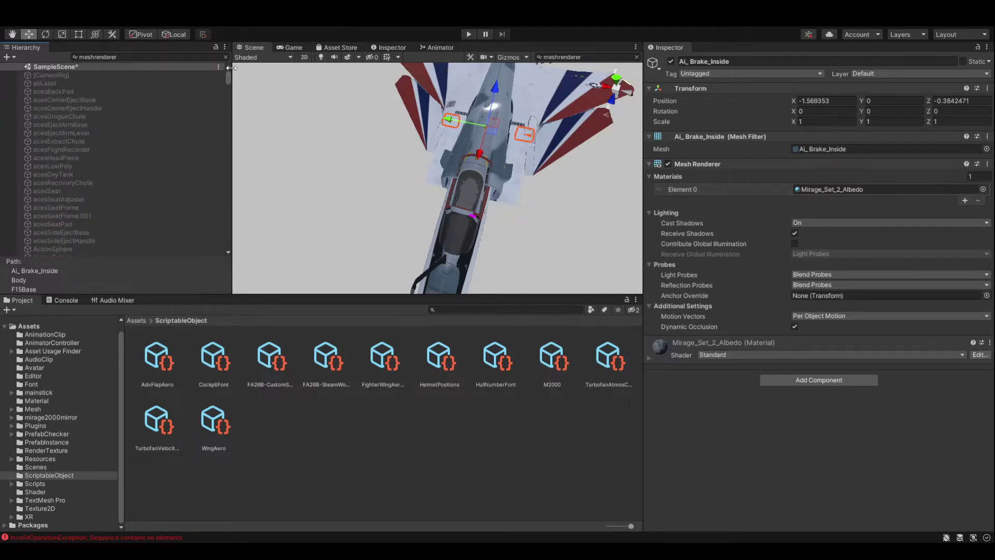
{"action": "left_click", "coordinate": [225, 57]}
{"action": "scroll", "coordinate": [226, 88], "scroll_direction": "up", "scroll_amount": 5}
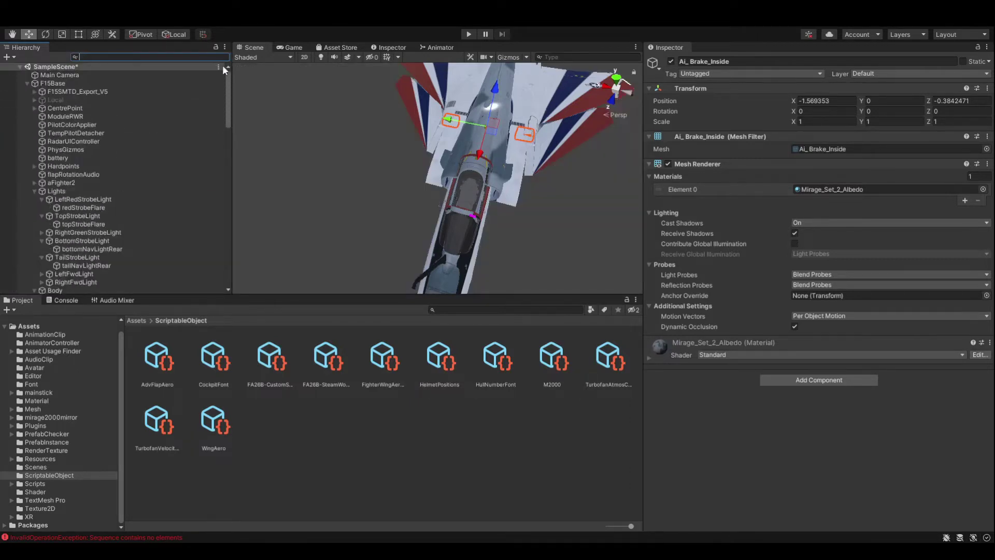
{"action": "left_click", "coordinate": [62, 91]}
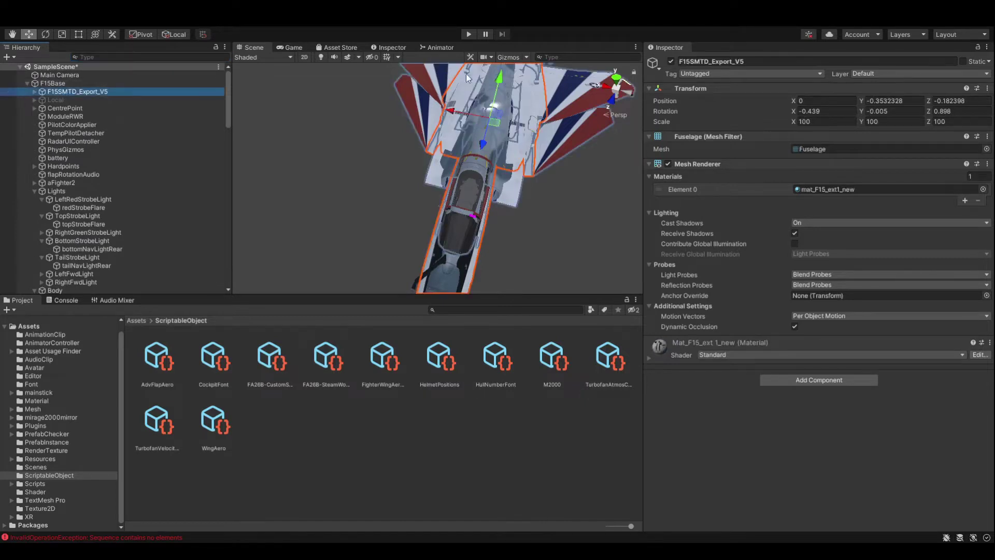
{"action": "left_click", "coordinate": [670, 61]}
{"action": "left_click", "coordinate": [127, 57]}
{"action": "type", "text": "meshrenderer"}
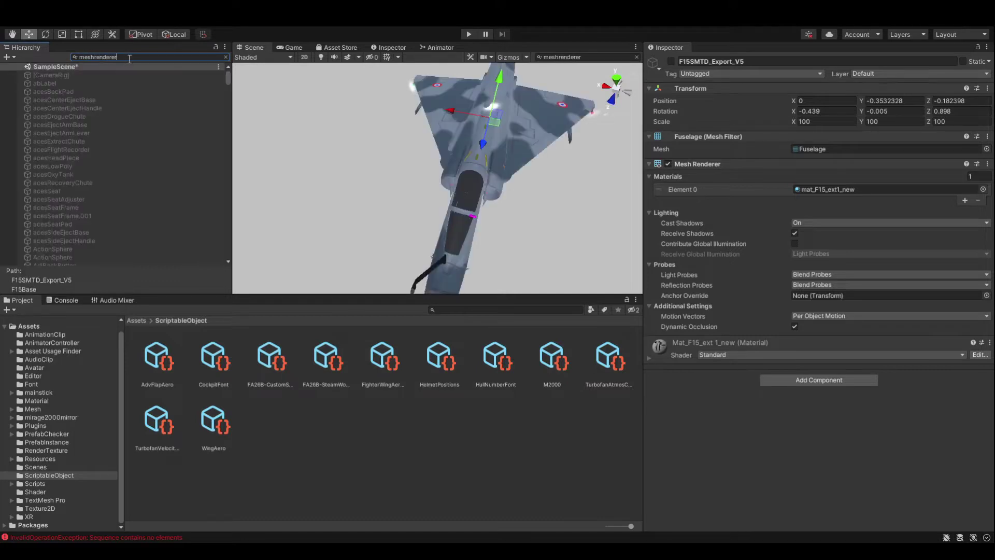
{"action": "left_click_drag", "start_coordinate": [517, 134], "coordinate": [133, 477], "text": "alt"}
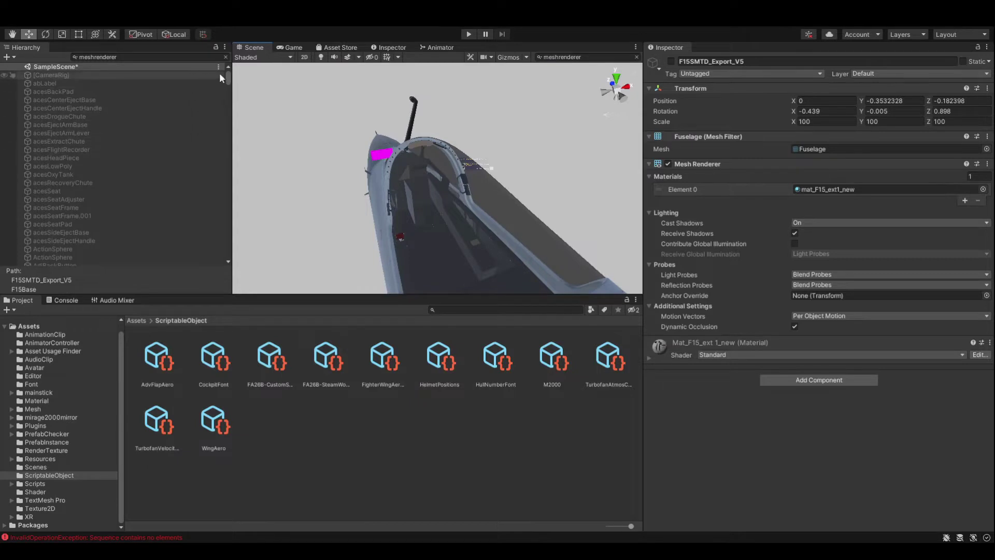
{"action": "left_click", "coordinate": [396, 234]}
{"action": "left_click", "coordinate": [396, 234]}
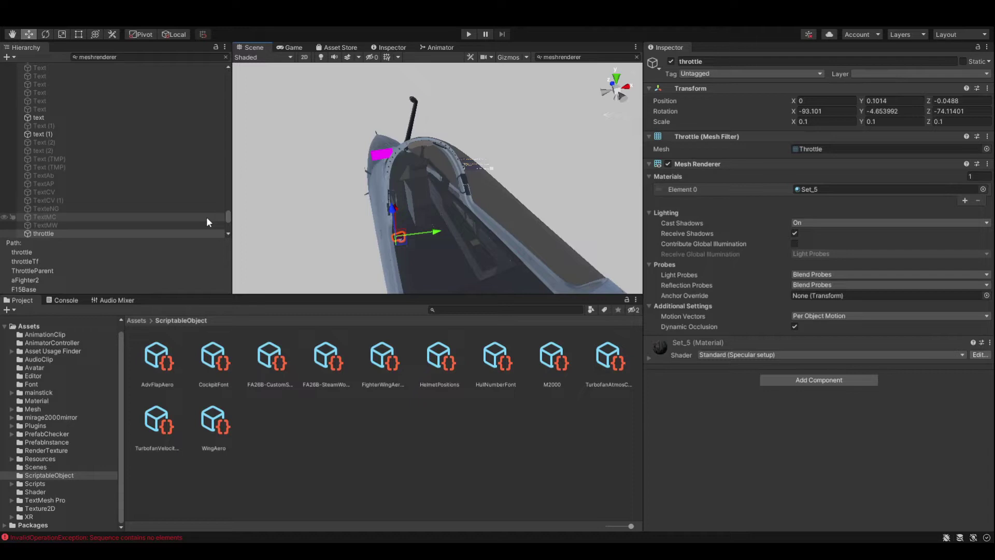
{"action": "scroll", "coordinate": [209, 216], "scroll_direction": "down", "scroll_amount": 5}
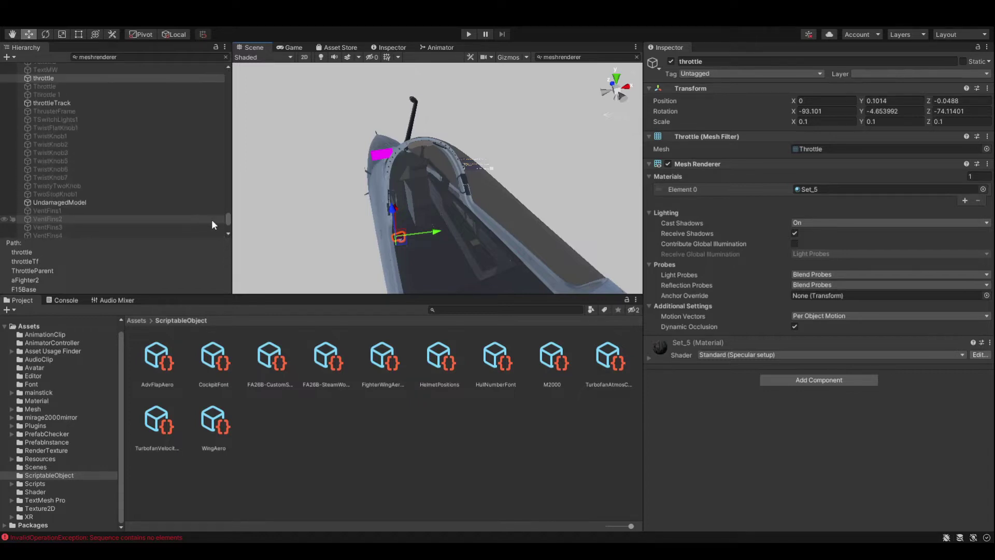
{"action": "left_click_drag", "start_coordinate": [269, 223], "coordinate": [392, 190], "text": "alt"}
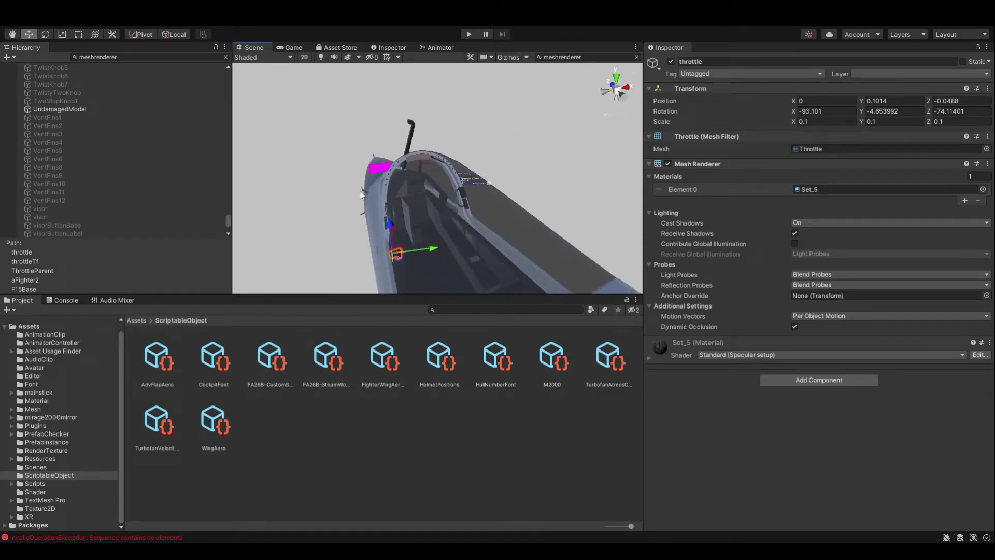
{"action": "left_click_drag", "start_coordinate": [228, 220], "coordinate": [229, 97]}
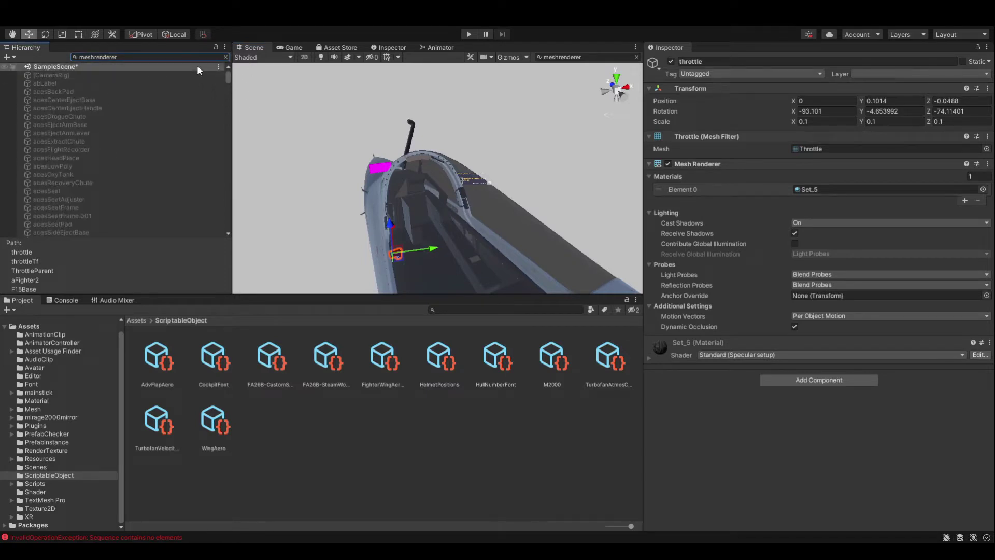
{"action": "scroll", "coordinate": [229, 194], "scroll_direction": "down", "scroll_amount": 6}
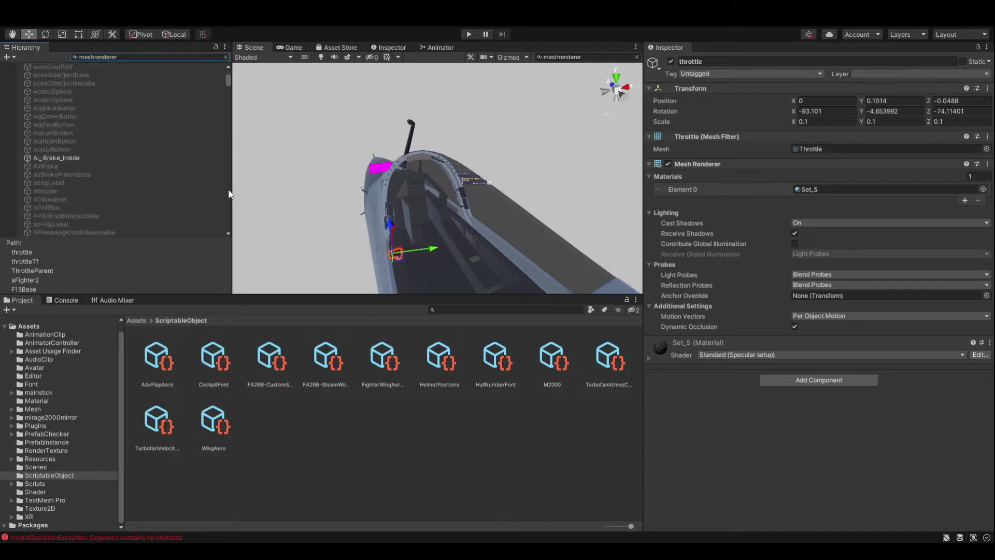
{"action": "left_click", "coordinate": [107, 157]}
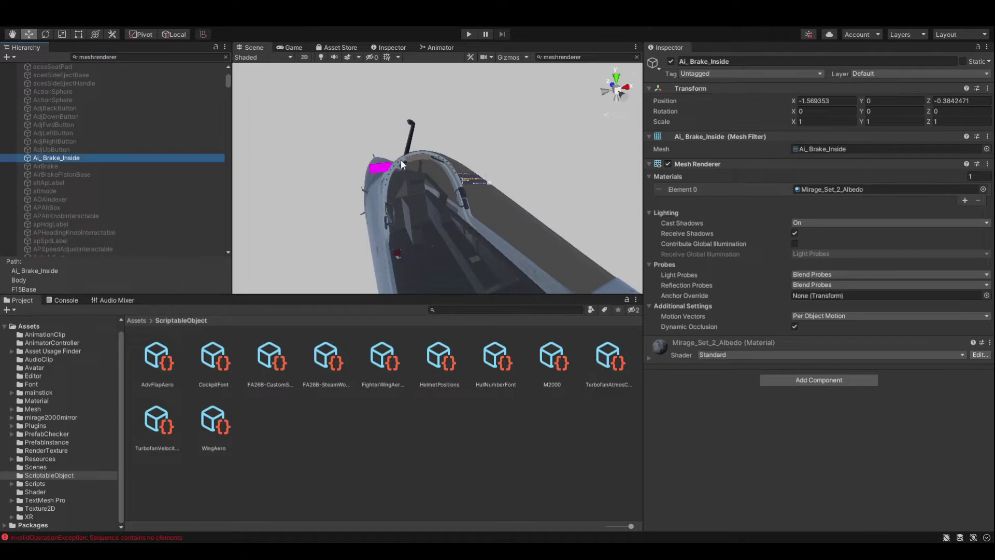
{"action": "scroll", "coordinate": [399, 183], "scroll_direction": "up", "scroll_amount": 3}
{"action": "left_click_drag", "start_coordinate": [380, 198], "coordinate": [548, 219], "text": "alt"}
{"action": "scroll", "coordinate": [496, 204], "scroll_direction": "down", "scroll_amount": 3}
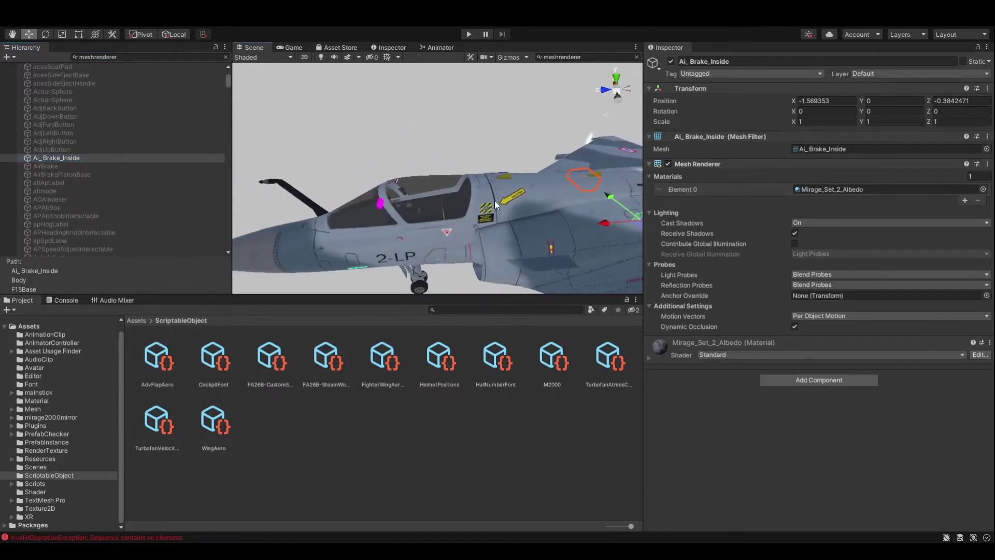
{"action": "scroll", "coordinate": [185, 185], "scroll_direction": "down", "scroll_amount": 5}
{"action": "scroll", "coordinate": [179, 191], "scroll_direction": "down", "scroll_amount": 3}
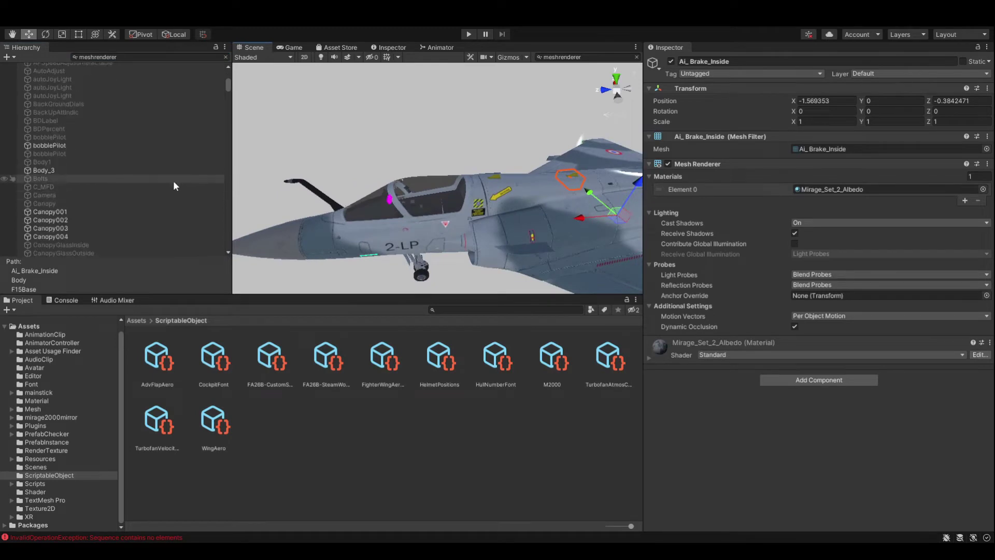
Step: Select bobblePilot, Body_3 and Canopy001 through Canopy004 together
{"action": "left_click", "coordinate": [163, 147], "text": "ctrl"}
{"action": "left_click", "coordinate": [139, 171], "text": "ctrl"}
{"action": "left_click", "coordinate": [136, 212], "text": "ctrl"}
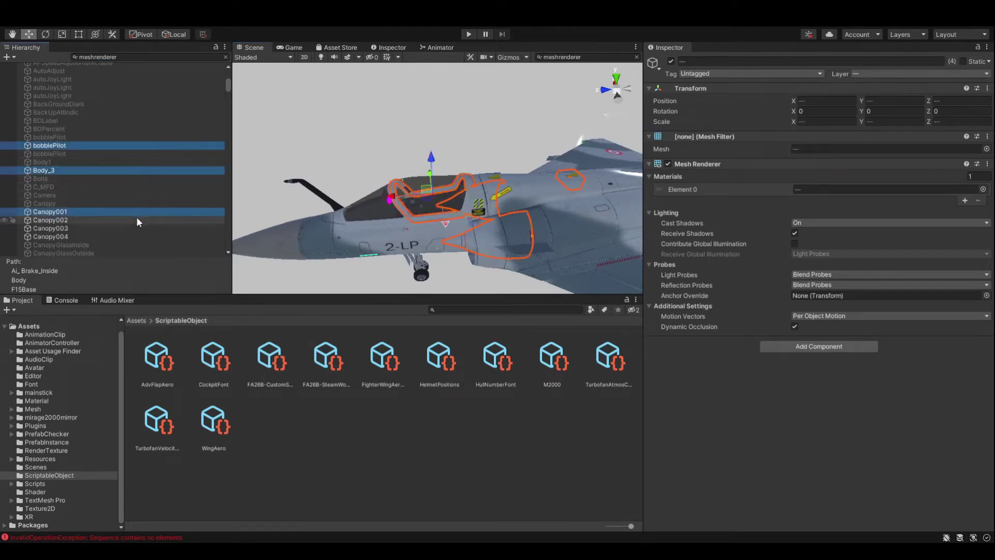
{"action": "left_click", "coordinate": [137, 219], "text": "ctrl"}
{"action": "left_click", "coordinate": [138, 235], "text": "ctrl"}
{"action": "left_click", "coordinate": [143, 226], "text": "ctrl"}
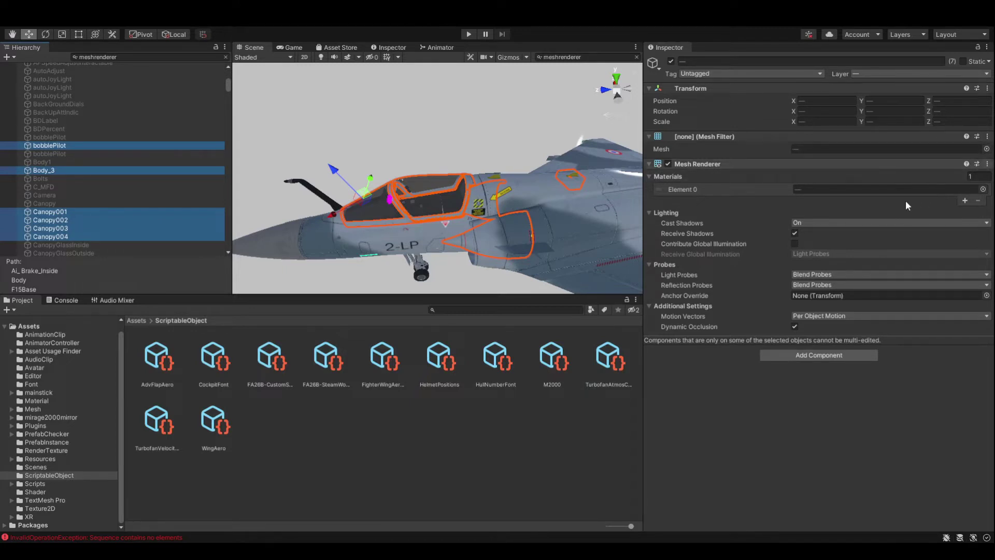
Step: Preview the canopy parts with their Mesh Renderer toggled, then remove the Mesh Renderer
{"action": "left_click", "coordinate": [668, 176]}
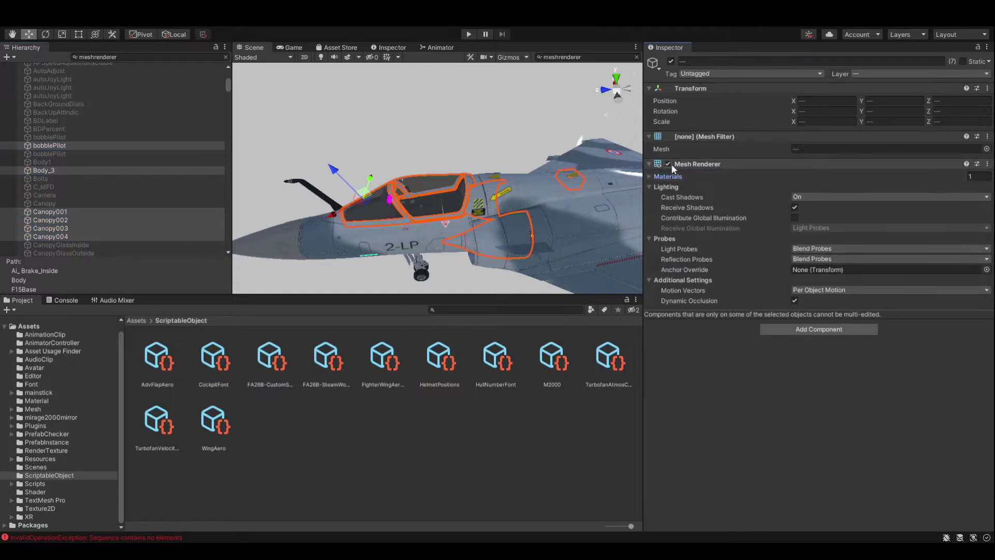
{"action": "left_click", "coordinate": [669, 164]}
{"action": "left_click", "coordinate": [669, 164]}
{"action": "left_click", "coordinate": [668, 164]}
{"action": "left_click", "coordinate": [668, 163]}
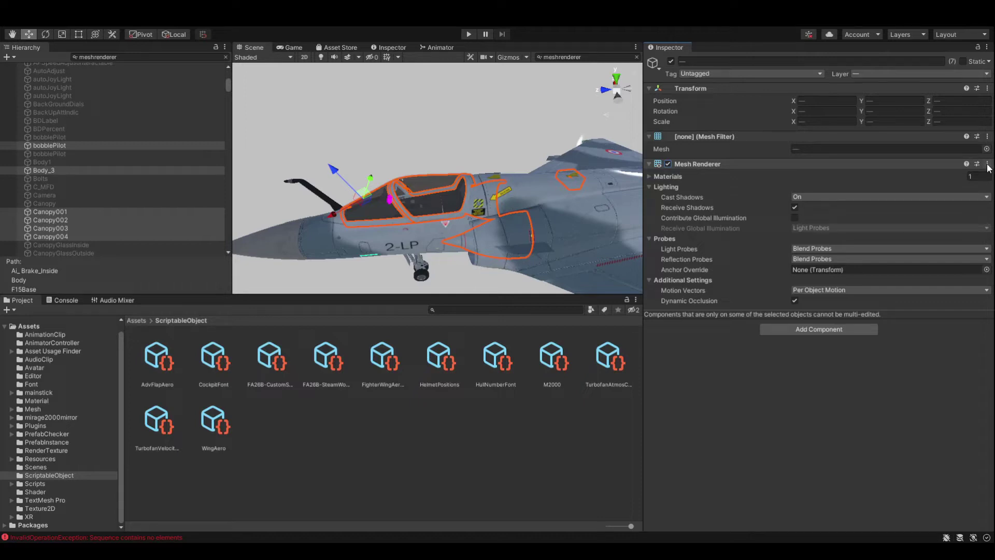
{"action": "key", "text": "ctrl+z"}
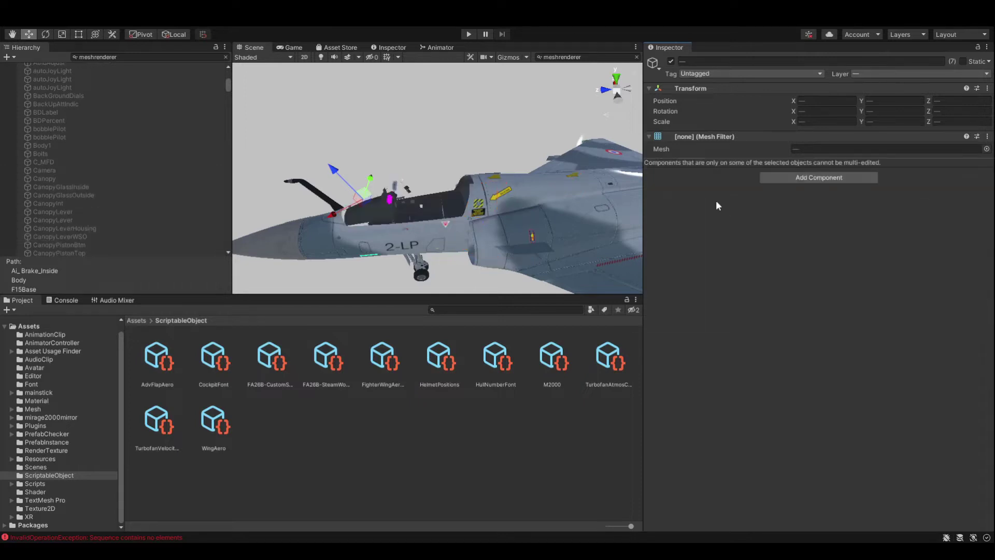
{"action": "scroll", "coordinate": [216, 151], "scroll_direction": "down", "scroll_amount": 6}
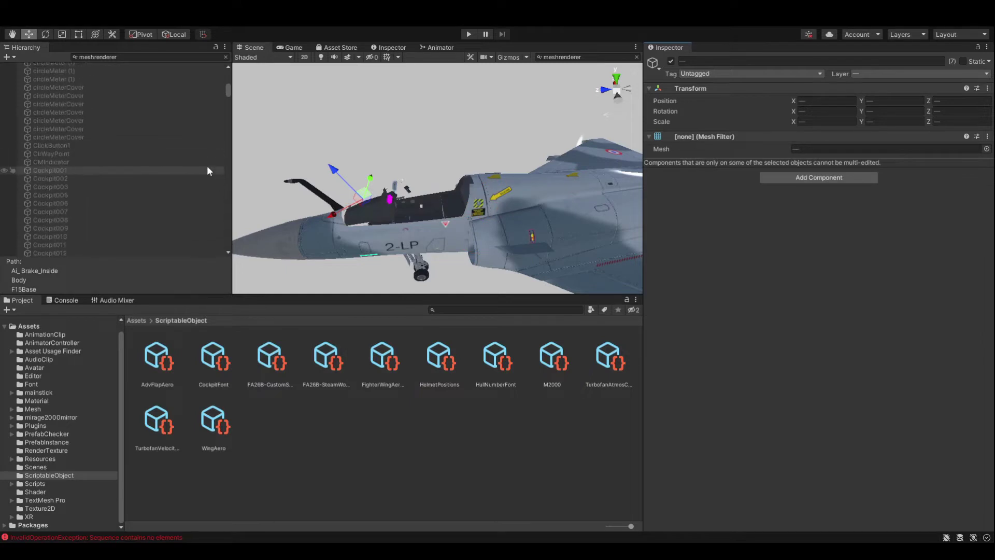
Step: Remove the Mesh Renderer from the Circle object
{"action": "left_click", "coordinate": [181, 122]}
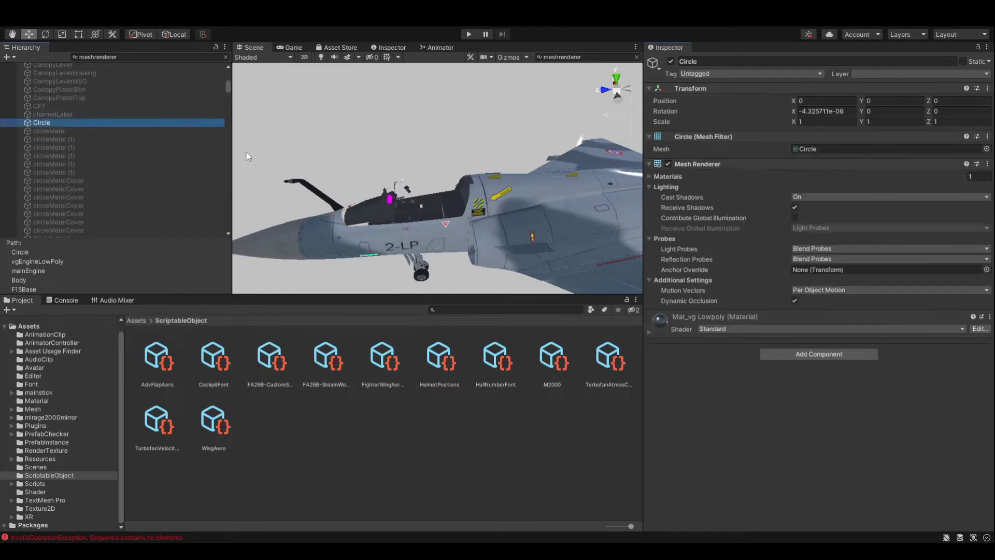
{"action": "scroll", "coordinate": [385, 186], "scroll_direction": "down", "scroll_amount": 5}
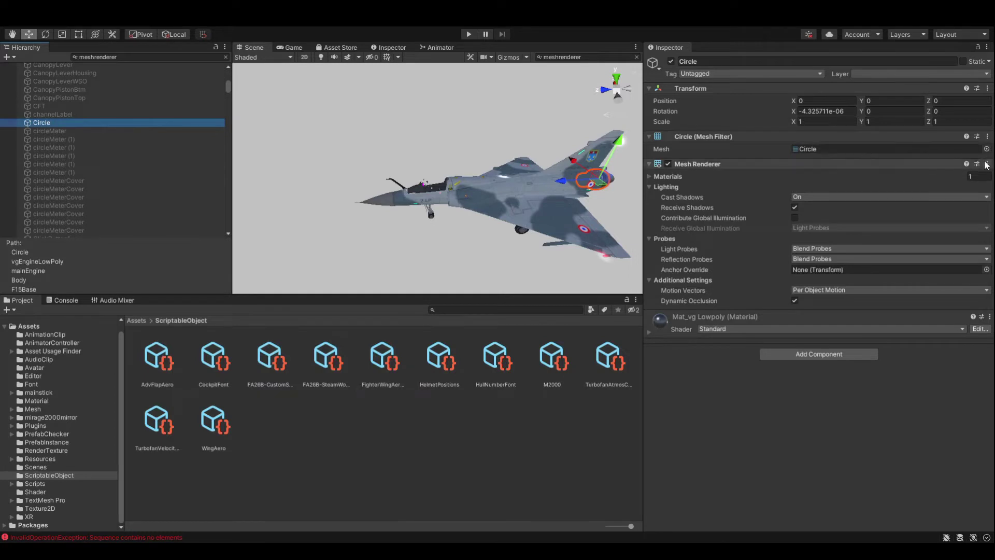
{"action": "left_click", "coordinate": [916, 207]}
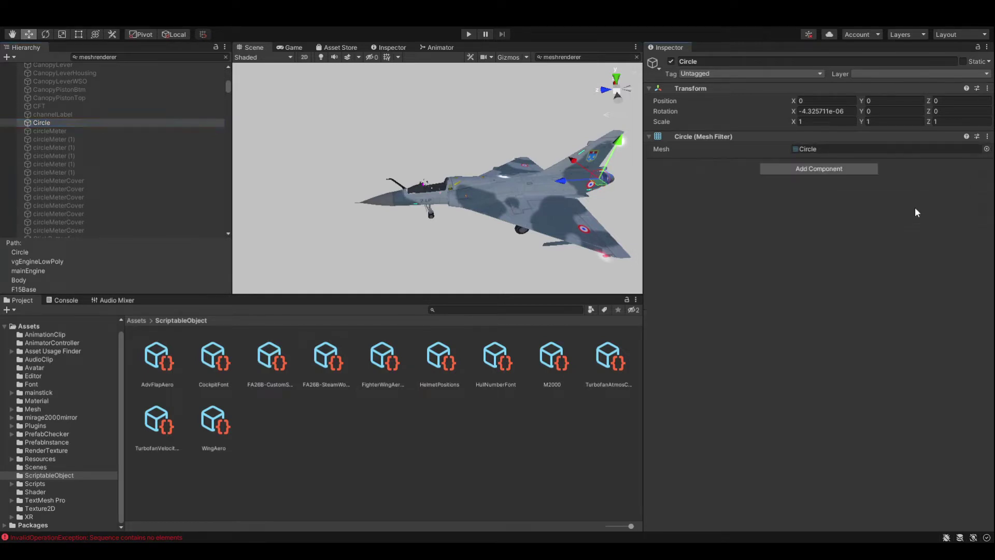
{"action": "scroll", "coordinate": [150, 155], "scroll_direction": "down", "scroll_amount": 5}
{"action": "scroll", "coordinate": [150, 156], "scroll_direction": "down", "scroll_amount": 7}
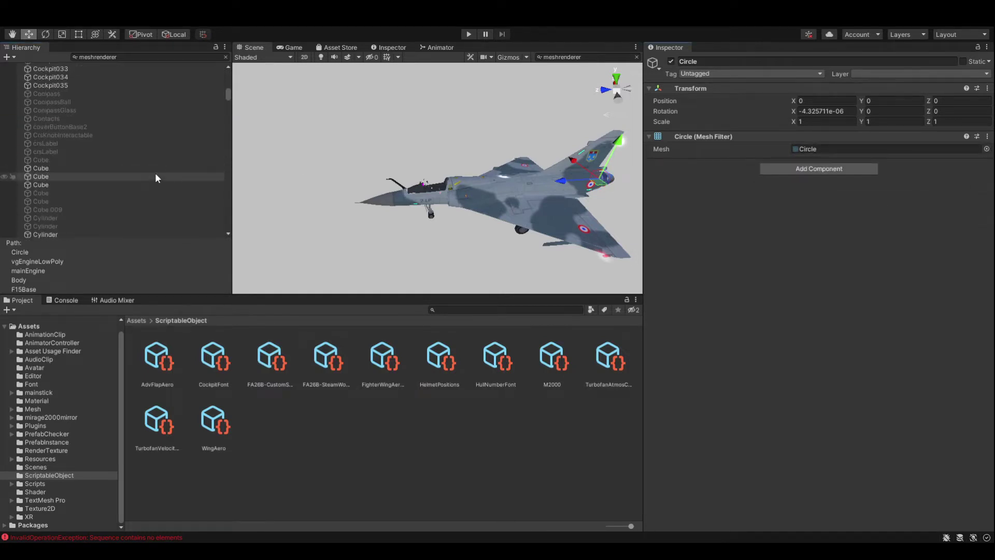
Step: Select Cockpit033 through Cockpit035, framing them and viewing the jet from below
{"action": "left_click", "coordinate": [130, 165]}
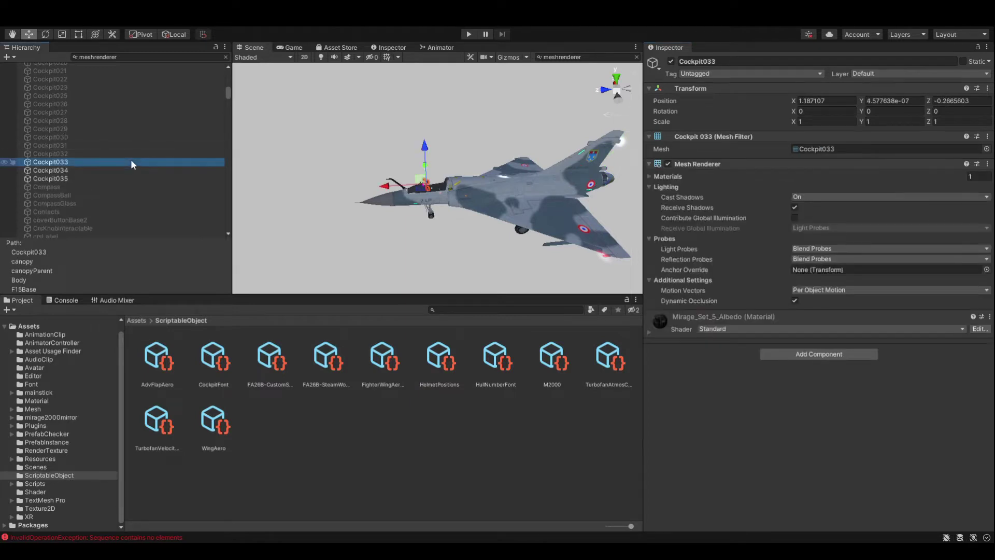
{"action": "key", "text": "f"}
{"action": "scroll", "coordinate": [402, 194], "scroll_direction": "up", "scroll_amount": 8}
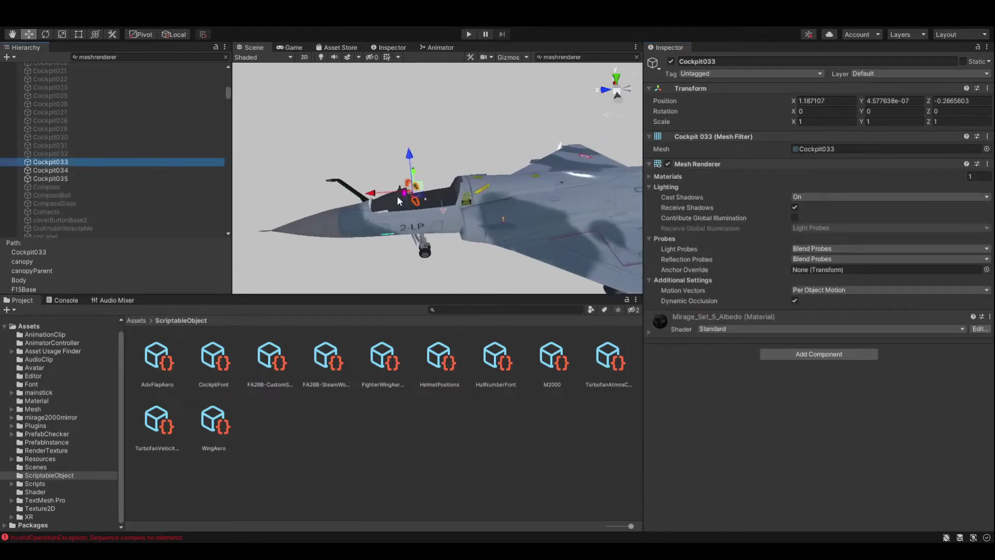
{"action": "left_click_drag", "start_coordinate": [399, 194], "coordinate": [339, 188], "text": "alt"}
{"action": "left_click", "coordinate": [148, 178], "text": "shift"}
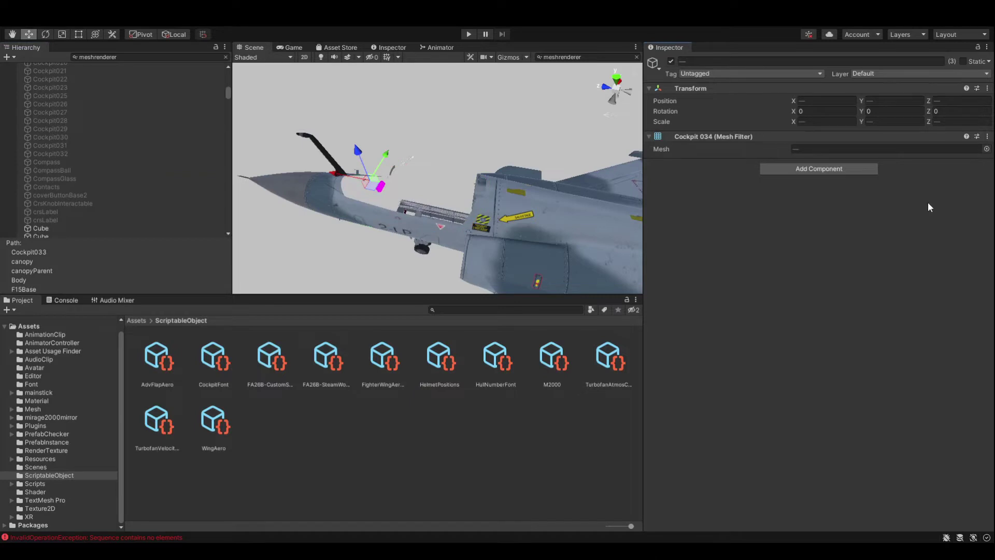
{"action": "left_click_drag", "start_coordinate": [612, 130], "coordinate": [311, 194], "text": "alt"}
{"action": "scroll", "coordinate": [170, 155], "scroll_direction": "down", "scroll_amount": 6}
Step: Strip the Mesh Renderer from the Cube objects
{"action": "left_click", "coordinate": [166, 73]}
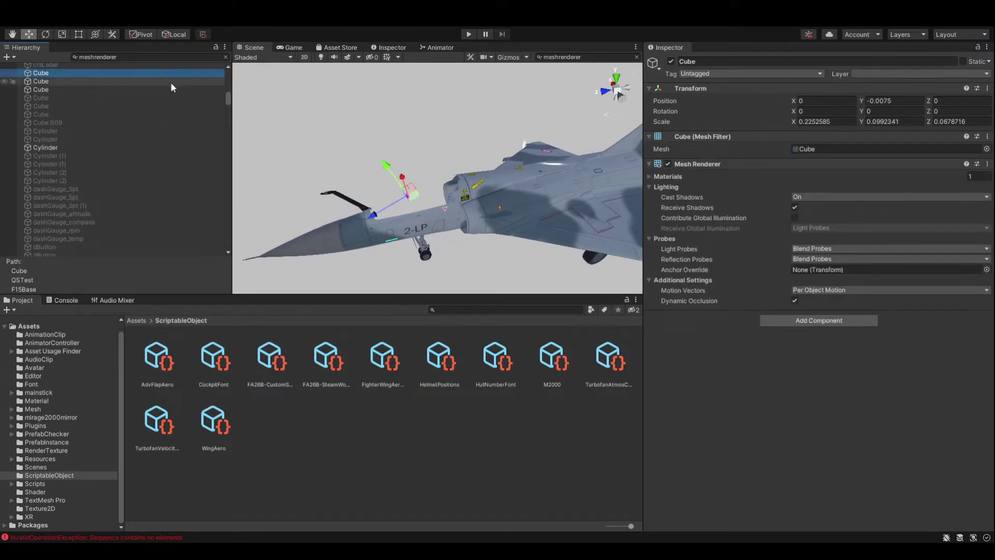
{"action": "left_click", "coordinate": [173, 90], "text": "shift"}
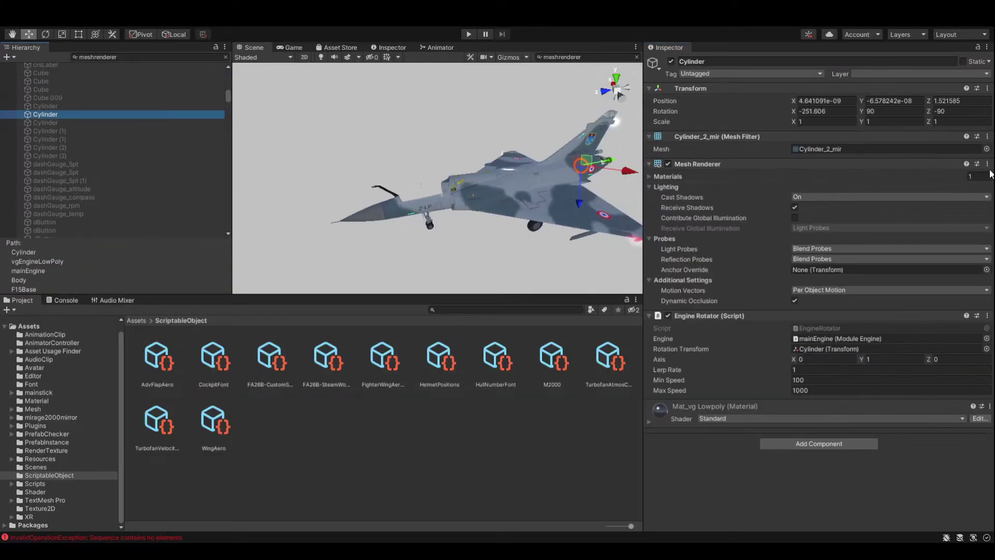
{"action": "left_click", "coordinate": [987, 165]}
{"action": "left_click", "coordinate": [957, 178]}
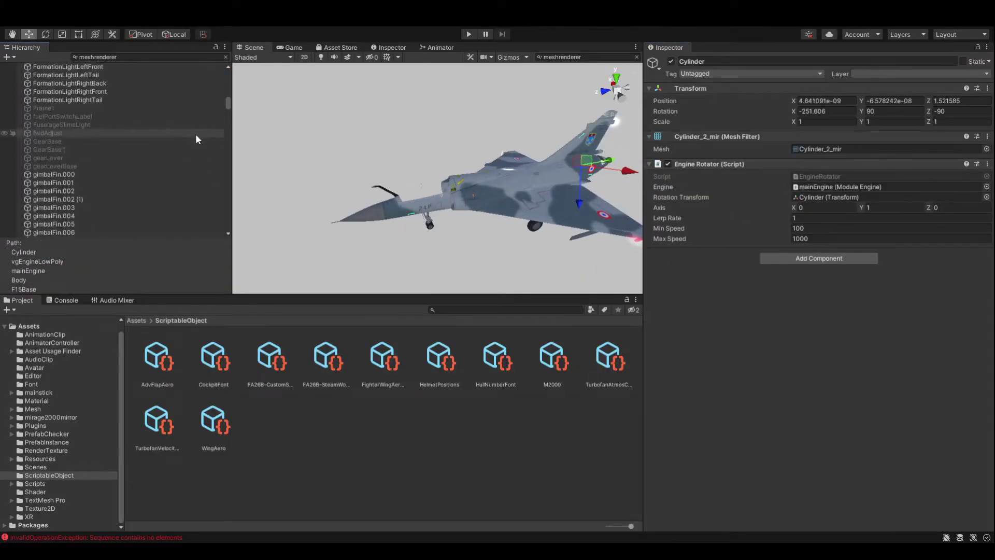
{"action": "scroll", "coordinate": [192, 129], "scroll_direction": "up", "scroll_amount": 2}
Step: Remove the Mesh Renderer from gimbalFin.000 through gimbalFin.023
{"action": "left_click", "coordinate": [185, 90]}
{"action": "left_click", "coordinate": [183, 131], "text": "shift"}
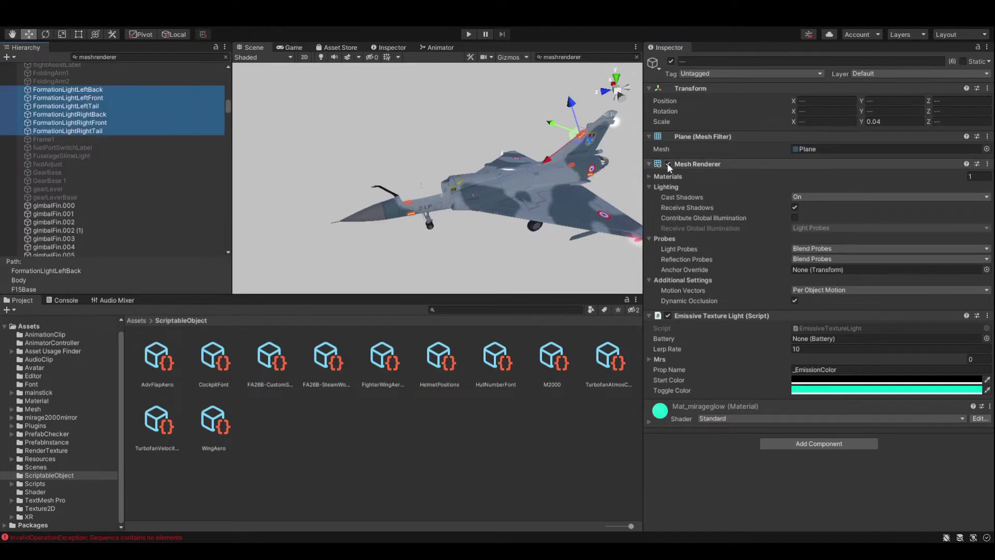
{"action": "left_click", "coordinate": [147, 203]}
{"action": "scroll", "coordinate": [150, 192], "scroll_direction": "down", "scroll_amount": 5}
{"action": "left_click", "coordinate": [156, 187], "text": "shift"}
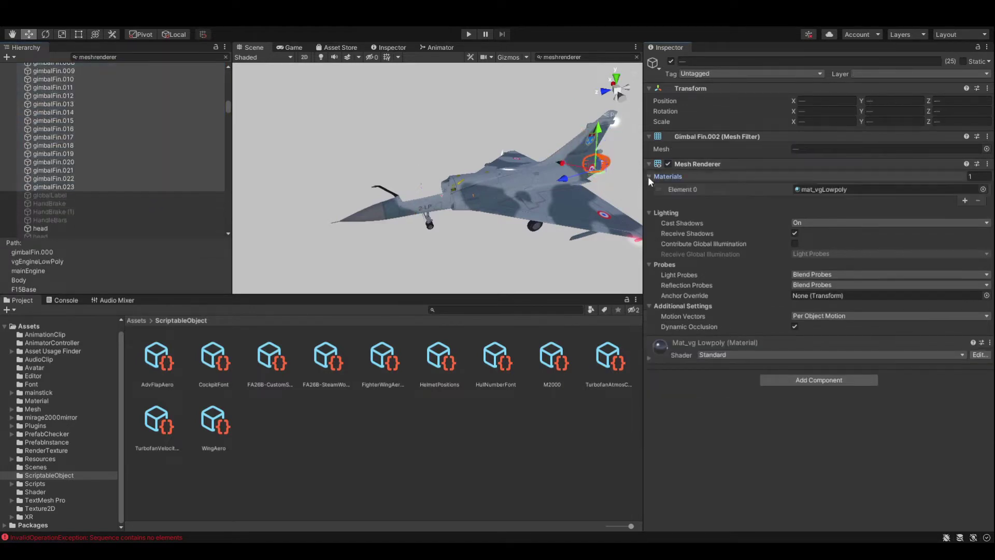
{"action": "left_click", "coordinate": [987, 164]}
{"action": "left_click", "coordinate": [957, 178]}
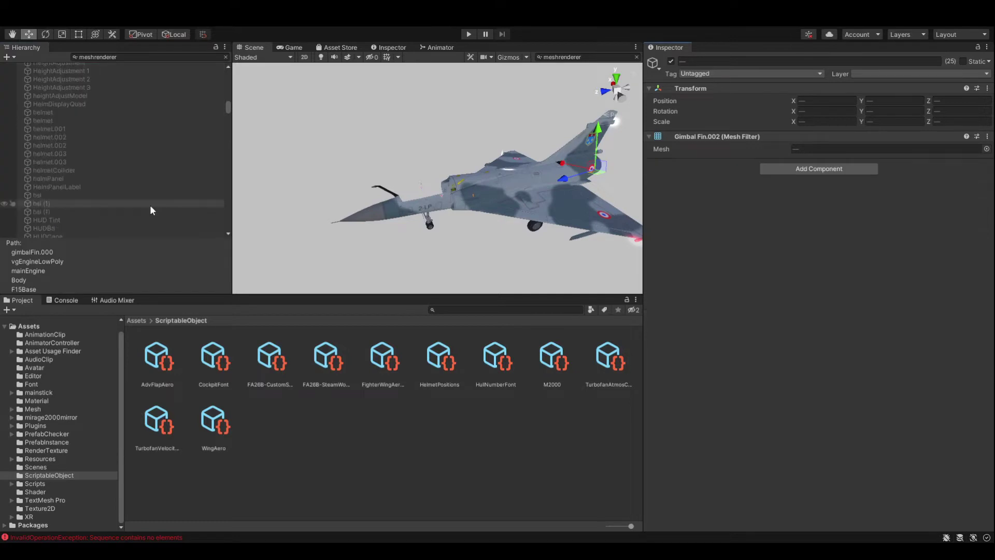
Step: Strip Mesh Renderers from the next three groups of parts in the filtered list
{"action": "left_click", "coordinate": [131, 187]}
{"action": "left_click", "coordinate": [987, 165]}
{"action": "left_click", "coordinate": [957, 178]}
{"action": "left_click", "coordinate": [95, 164]}
{"action": "left_click", "coordinate": [95, 139], "text": "ctrl"}
{"action": "left_click", "coordinate": [95, 130], "text": "ctrl"}
{"action": "left_click", "coordinate": [987, 164]}
{"action": "left_click", "coordinate": [957, 178]}
{"action": "left_click", "coordinate": [184, 163]}
{"action": "left_click", "coordinate": [185, 180], "text": "shift"}
{"action": "left_click", "coordinate": [988, 164]}
{"action": "left_click", "coordinate": [957, 179]}
Step: Remove Mesh Renderers from head and from Lend_Gear_Top_005 through LoadButton
{"action": "scroll", "coordinate": [171, 134], "scroll_direction": "up", "scroll_amount": 10}
{"action": "left_click", "coordinate": [171, 107]}
{"action": "left_click", "coordinate": [987, 164]}
{"action": "left_click", "coordinate": [957, 178]}
{"action": "left_click", "coordinate": [93, 133]}
{"action": "left_click", "coordinate": [104, 163], "text": "shift"}
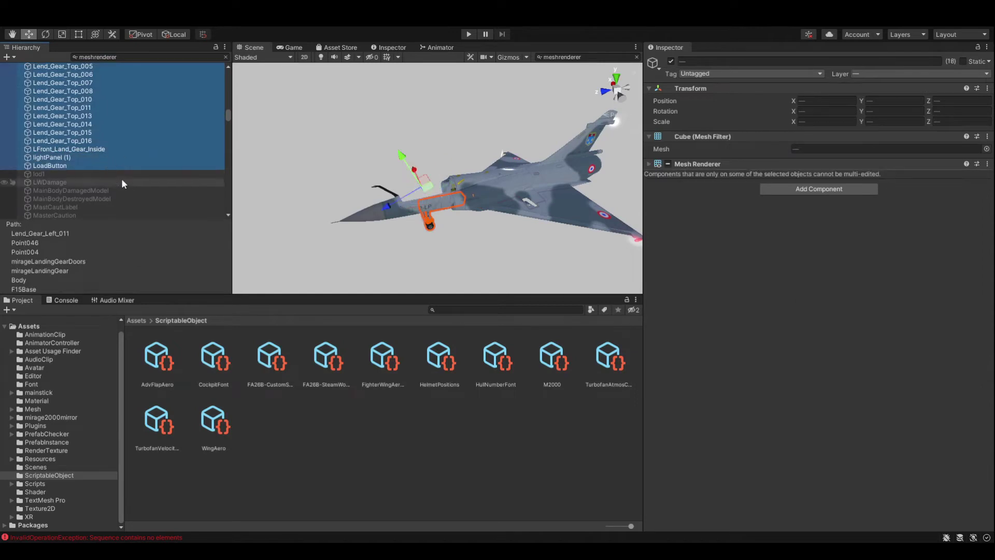
{"action": "left_click", "coordinate": [987, 164]}
{"action": "left_click", "coordinate": [957, 178]}
Step: Inspect remaining parts such as righttailgraphic for Mesh Renderers
{"action": "scroll", "coordinate": [218, 130], "scroll_direction": "down", "scroll_amount": 5}
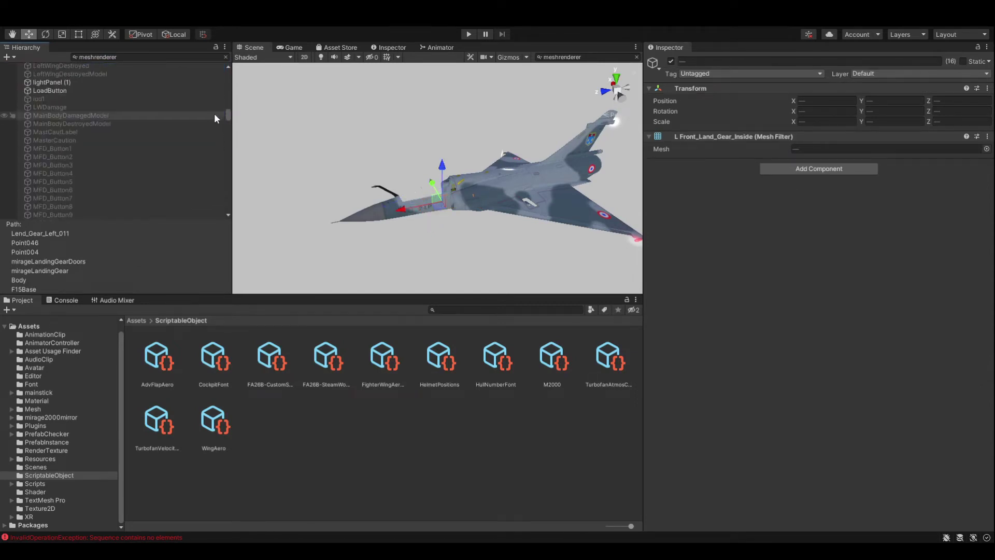
{"action": "left_click", "coordinate": [216, 89]}
{"action": "scroll", "coordinate": [215, 193], "scroll_direction": "down", "scroll_amount": 5}
{"action": "left_click", "coordinate": [216, 207]}
{"action": "scroll", "coordinate": [114, 123], "scroll_direction": "down", "scroll_amount": 5}
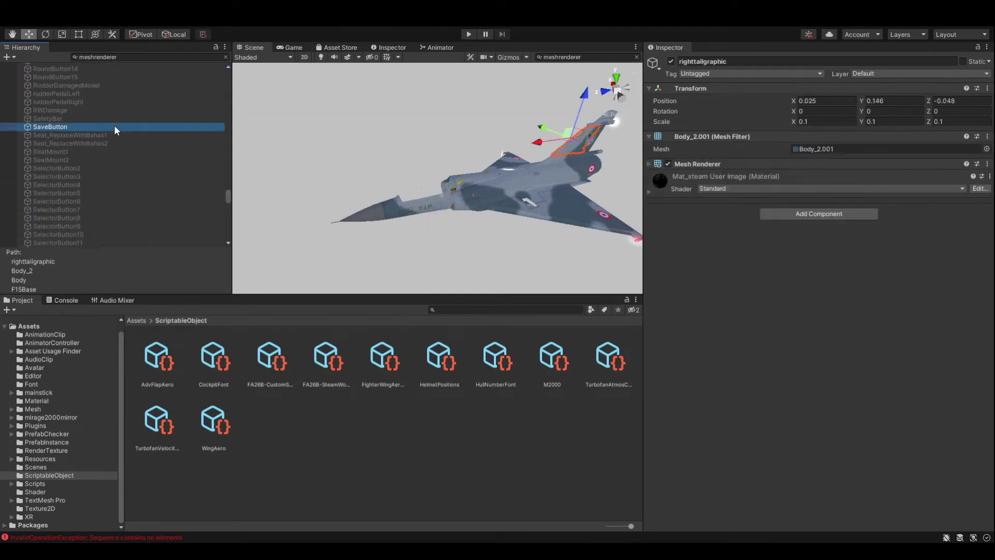
{"action": "left_click", "coordinate": [114, 127]}
{"action": "left_click", "coordinate": [222, 195]}
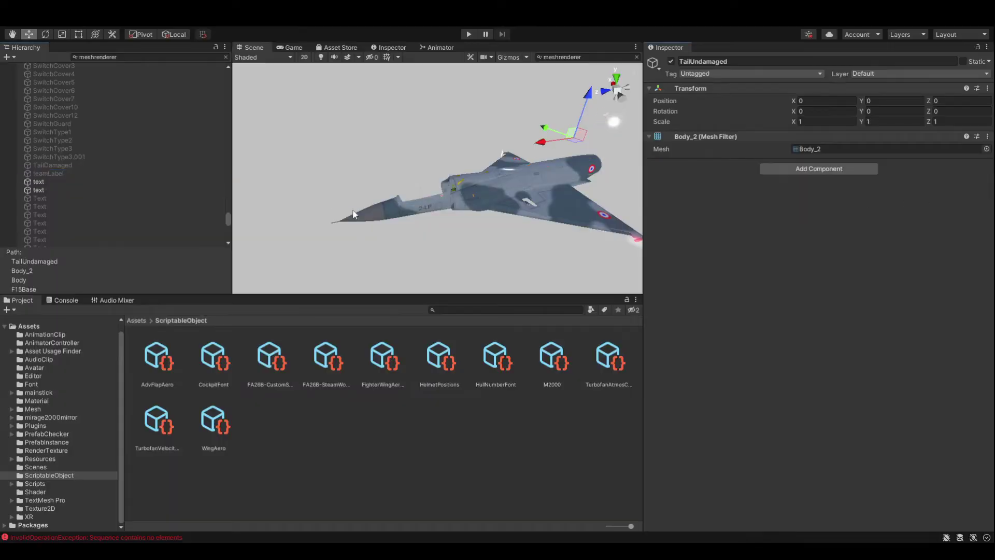
Step: Inspect the Save and Load text objects, throttle and throttleTrack
{"action": "left_click", "coordinate": [151, 182]}
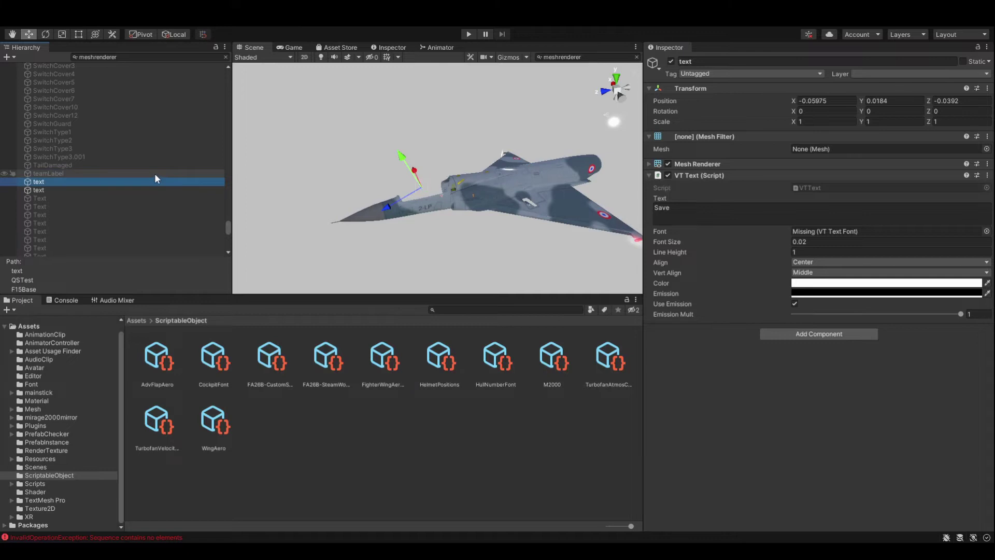
{"action": "left_click", "coordinate": [155, 190], "text": "shift"}
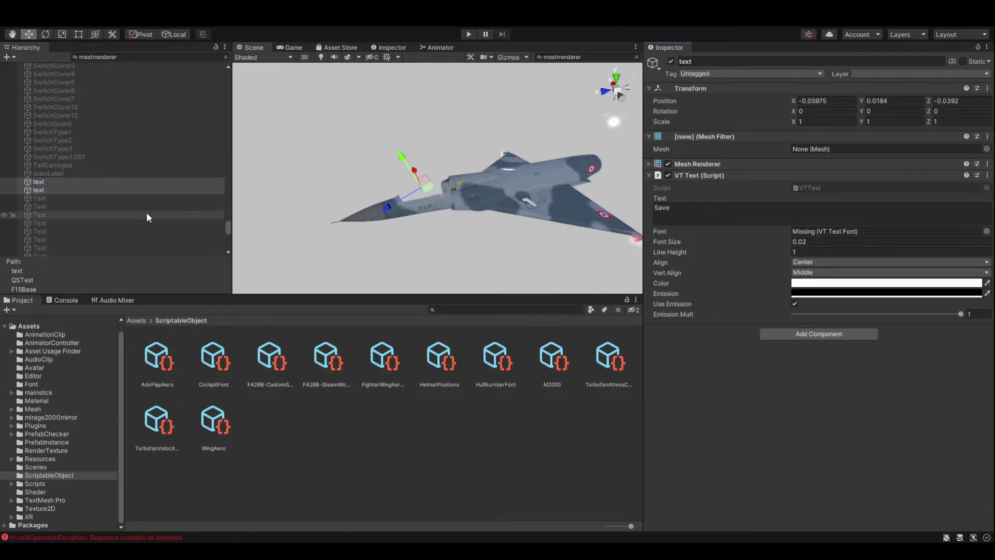
{"action": "scroll", "coordinate": [147, 216], "scroll_direction": "down", "scroll_amount": 5}
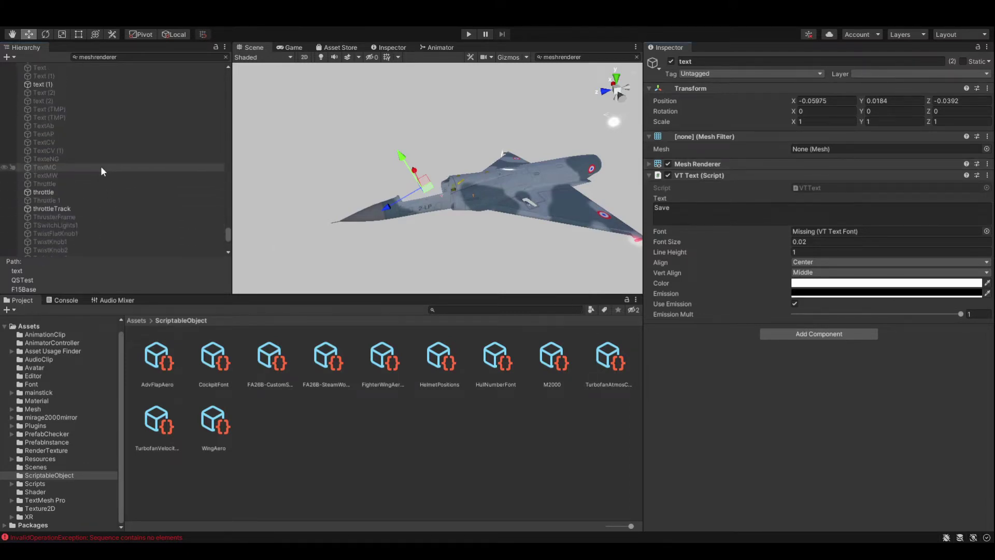
{"action": "left_click", "coordinate": [83, 85]}
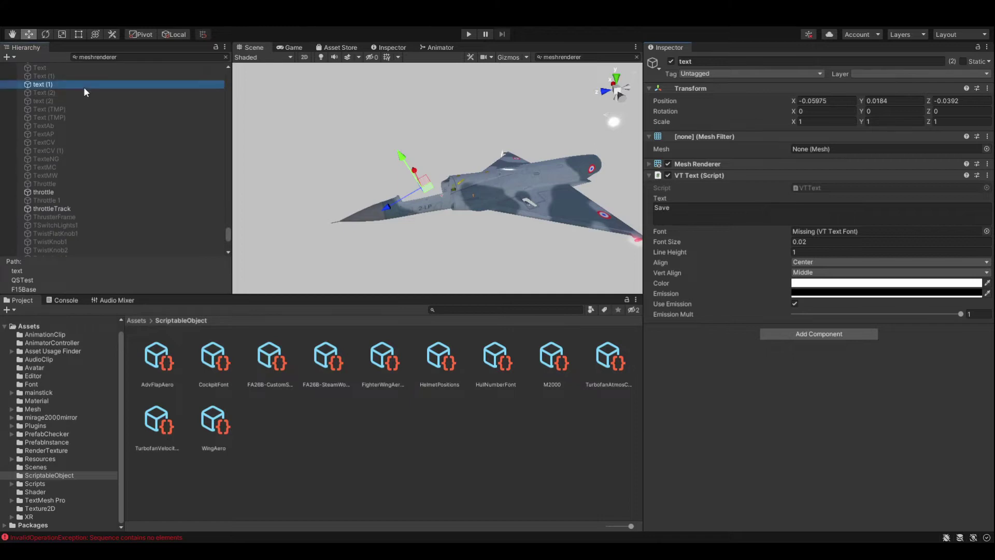
{"action": "left_click", "coordinate": [78, 191]}
{"action": "left_click", "coordinate": [83, 209]}
{"action": "scroll", "coordinate": [85, 219], "scroll_direction": "down", "scroll_amount": 5}
Step: Delete the Mesh Renderer from UndamagedModel
{"action": "left_click", "coordinate": [94, 184]}
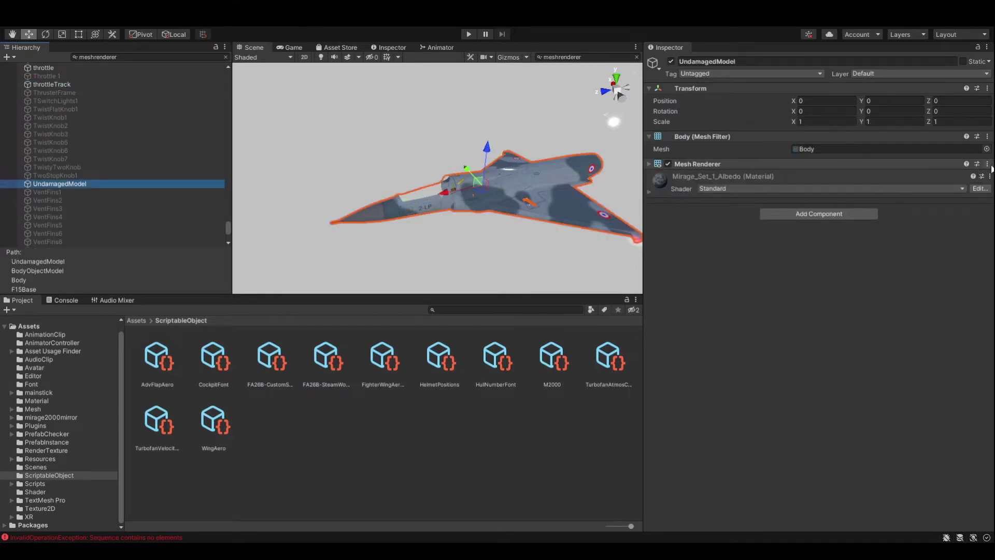
{"action": "left_click", "coordinate": [910, 200]}
{"action": "key", "text": "Delete"}
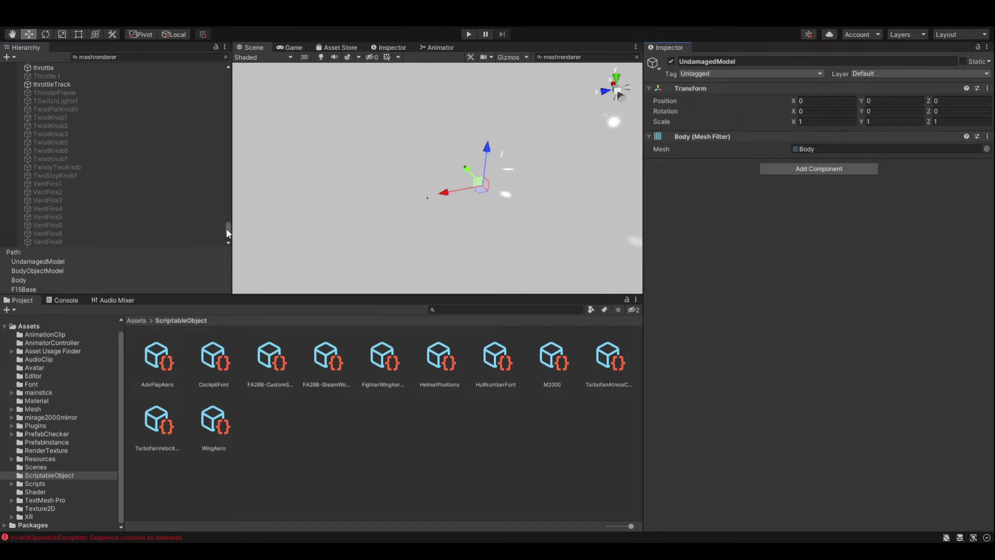
Step: Clear the 'meshrenderer' filter and reactivate F15SMTD_Export_V5 and Local
{"action": "left_click_drag", "start_coordinate": [226, 228], "coordinate": [256, 76]}
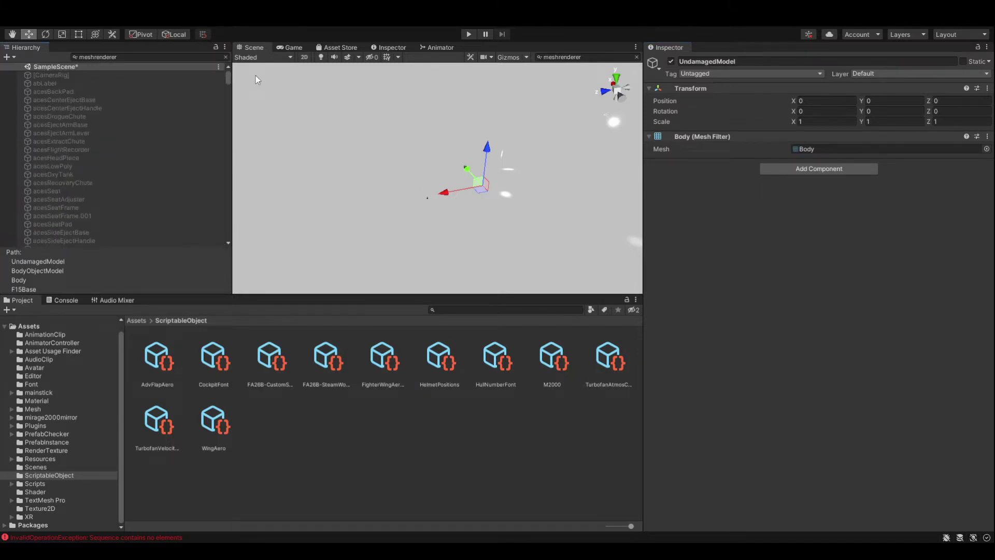
{"action": "left_click", "coordinate": [226, 56]}
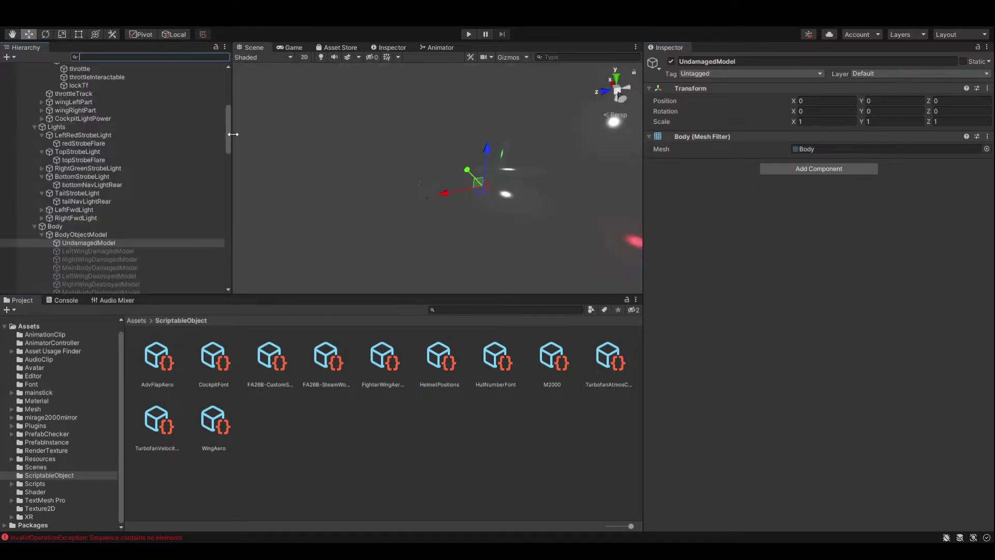
{"action": "left_click_drag", "start_coordinate": [228, 132], "coordinate": [242, 88]}
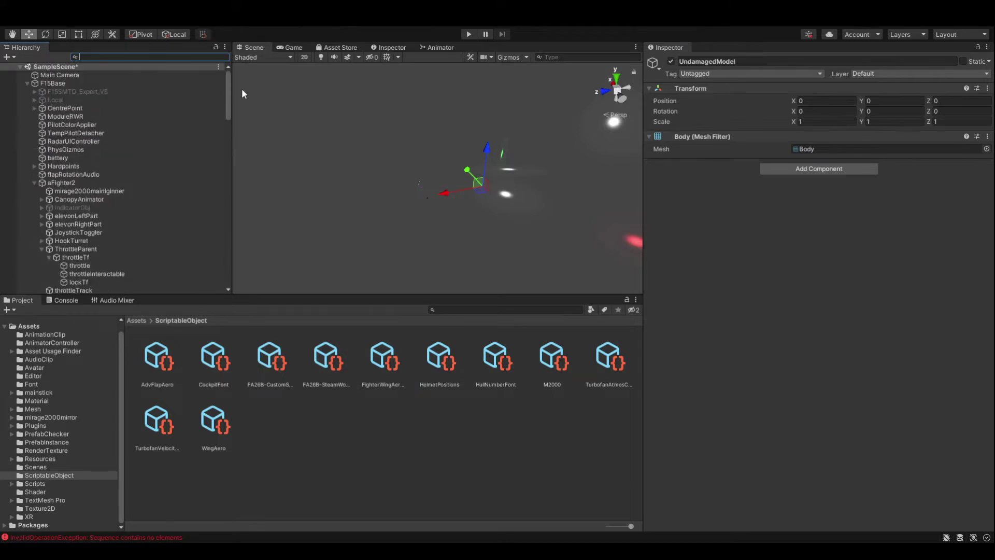
{"action": "left_click", "coordinate": [151, 91]}
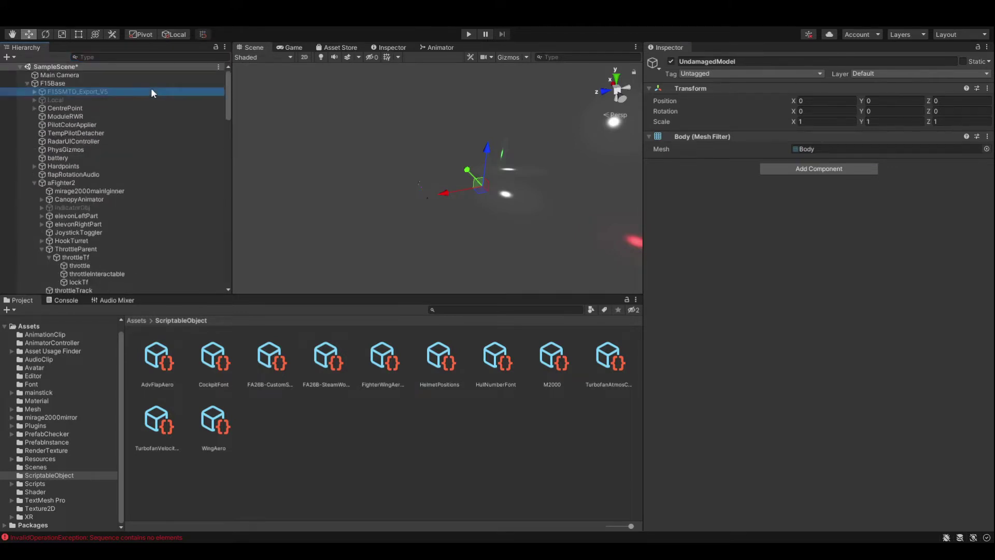
{"action": "left_click", "coordinate": [671, 61]}
{"action": "left_click", "coordinate": [65, 99]}
{"action": "left_click", "coordinate": [671, 61]}
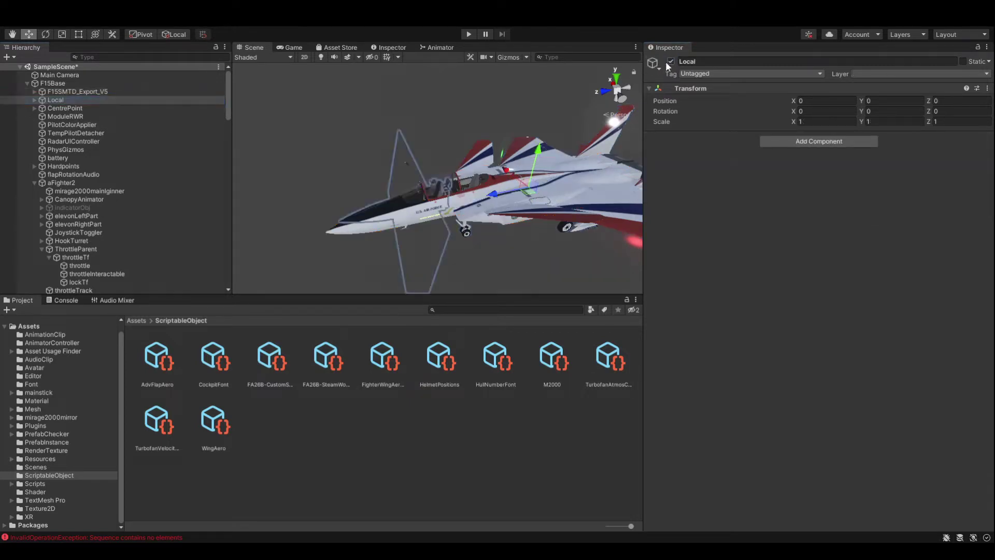
Step: Move the F15SMTD_Export_V5 jet model to Y -0.35, Z -0.1
{"action": "scroll", "coordinate": [433, 222], "scroll_direction": "up", "scroll_amount": 5}
{"action": "scroll", "coordinate": [440, 213], "scroll_direction": "up", "scroll_amount": 5}
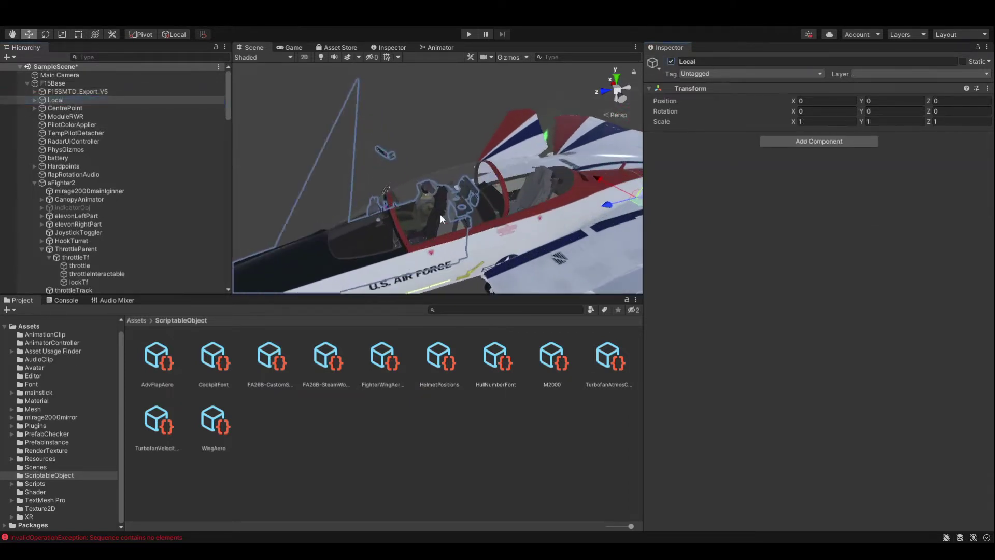
{"action": "left_click_drag", "start_coordinate": [505, 209], "coordinate": [464, 216], "text": "alt"}
{"action": "left_click", "coordinate": [162, 92]}
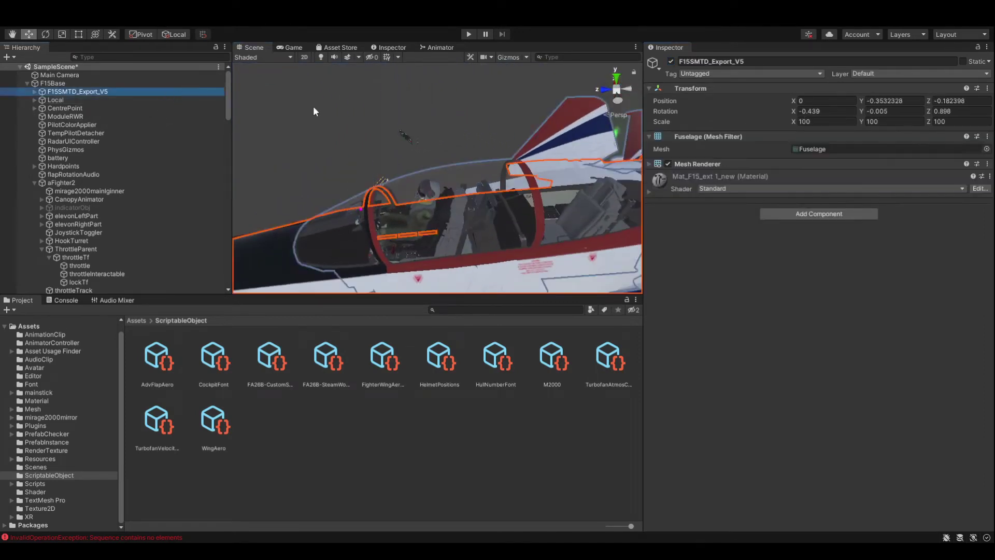
{"action": "scroll", "coordinate": [583, 193], "scroll_direction": "down", "scroll_amount": 3}
{"action": "left_click_drag", "start_coordinate": [582, 193], "coordinate": [596, 232], "text": "alt"}
{"action": "scroll", "coordinate": [501, 210], "scroll_direction": "up", "scroll_amount": 5}
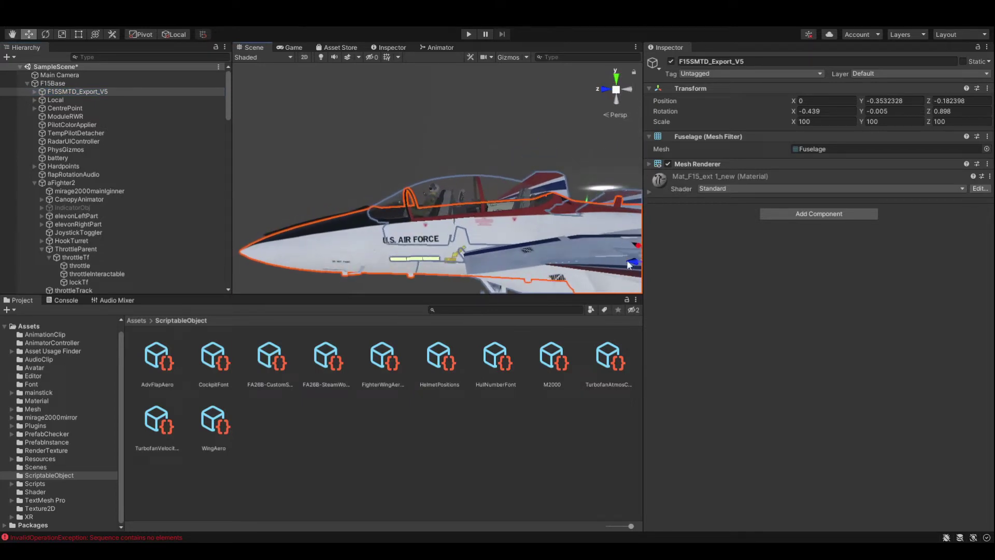
{"action": "left_click_drag", "start_coordinate": [629, 265], "coordinate": [625, 266], "text": "ctrl"}
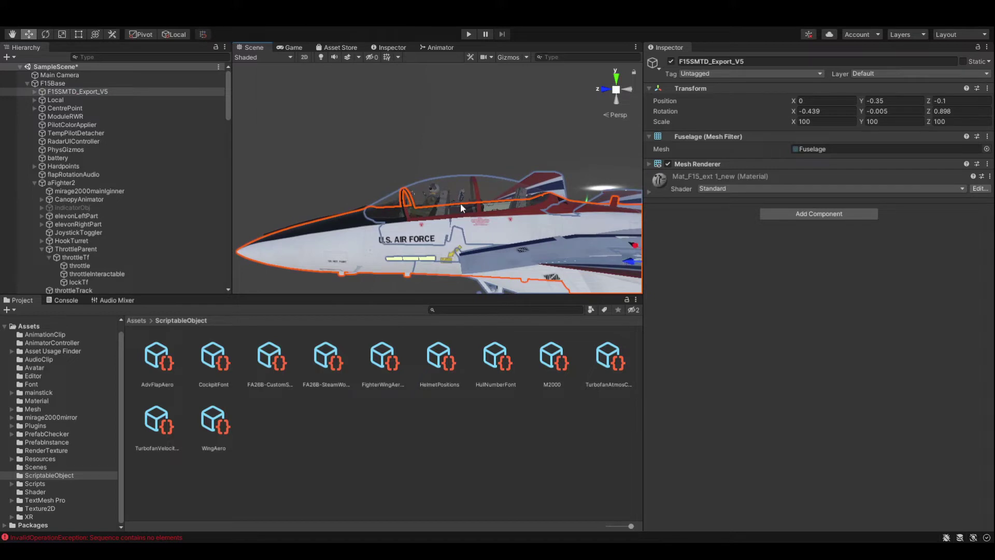
Step: Deactivate the Seat_ReplaceWithBahas1 seat picked in the cockpit
{"action": "left_click", "coordinate": [446, 193]}
{"action": "left_click", "coordinate": [440, 208]}
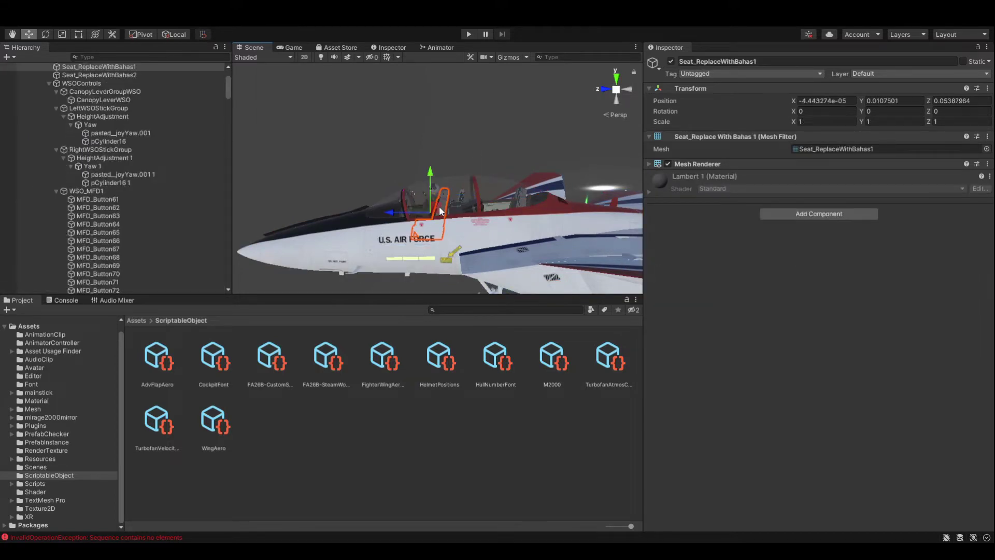
{"action": "left_click", "coordinate": [671, 61]}
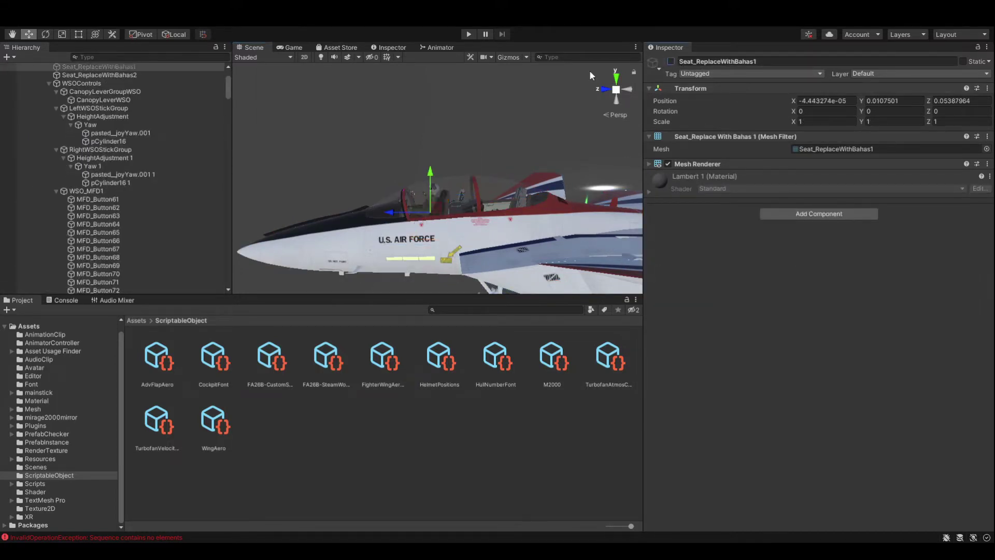
{"action": "scroll", "coordinate": [444, 230], "scroll_direction": "up", "scroll_amount": 5}
{"action": "left_click_drag", "start_coordinate": [440, 224], "coordinate": [394, 280], "text": "alt"}
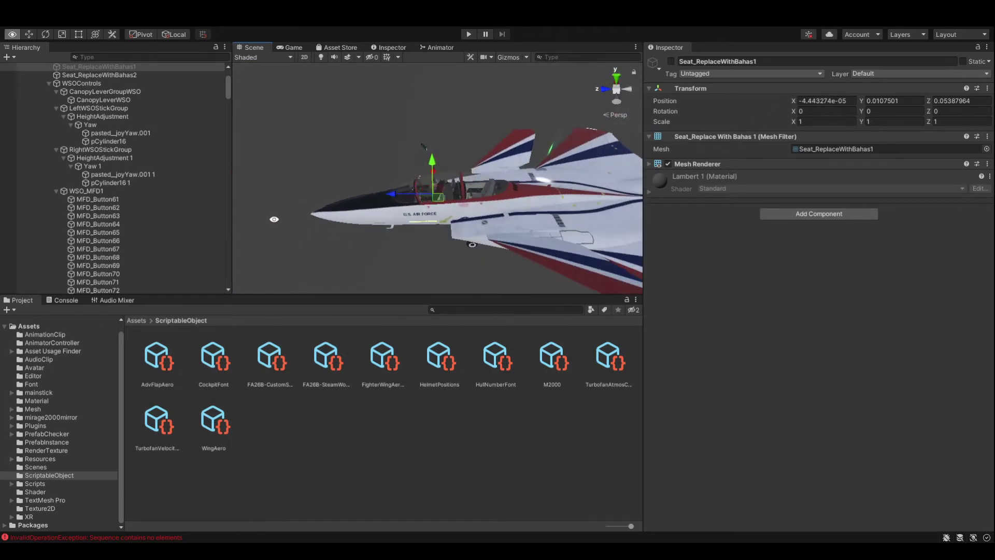
Step: Show the PrefabInstance folder's prefabs in the Project window
{"action": "scroll", "coordinate": [228, 79], "scroll_direction": "up", "scroll_amount": 3}
{"action": "left_click", "coordinate": [81, 475]}
{"action": "left_click", "coordinate": [52, 442]}
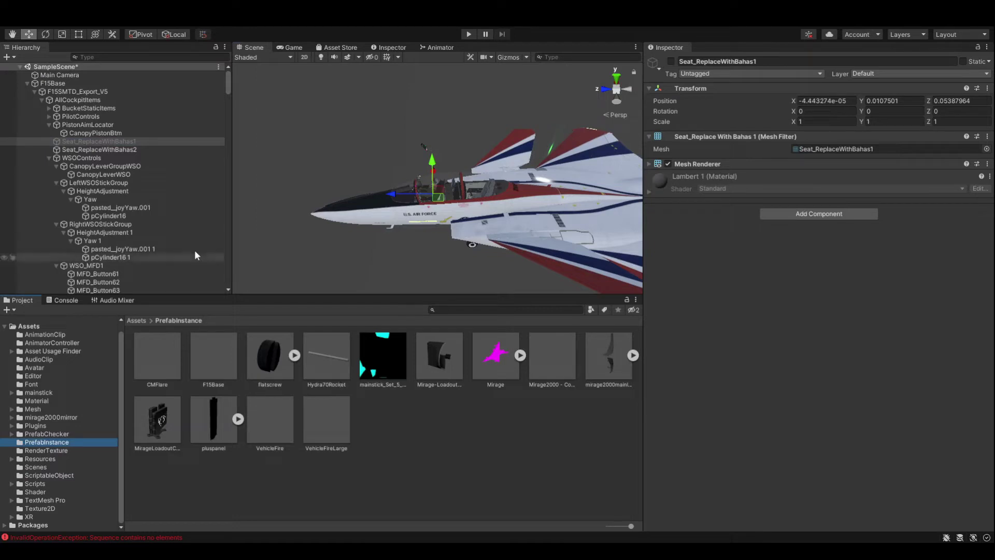
Step: Overwrite the F15Base prefab in PrefabInstance with the scene's F15Base, then check the jet from above and the side
{"action": "left_click_drag", "start_coordinate": [92, 83], "coordinate": [222, 366]}
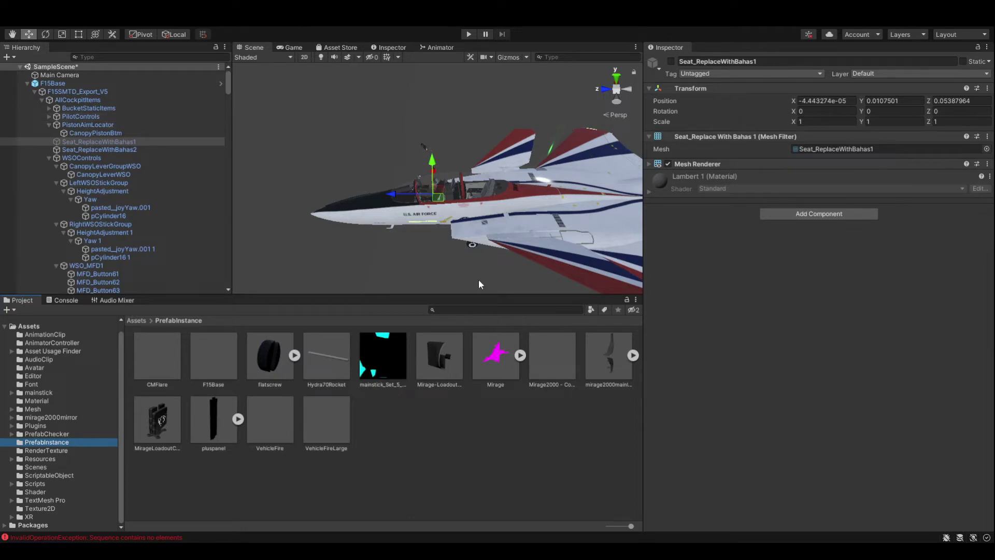
{"action": "left_click_drag", "start_coordinate": [487, 218], "coordinate": [461, 243], "text": "alt"}
{"action": "left_click_drag", "start_coordinate": [599, 200], "coordinate": [371, 242], "text": "alt"}
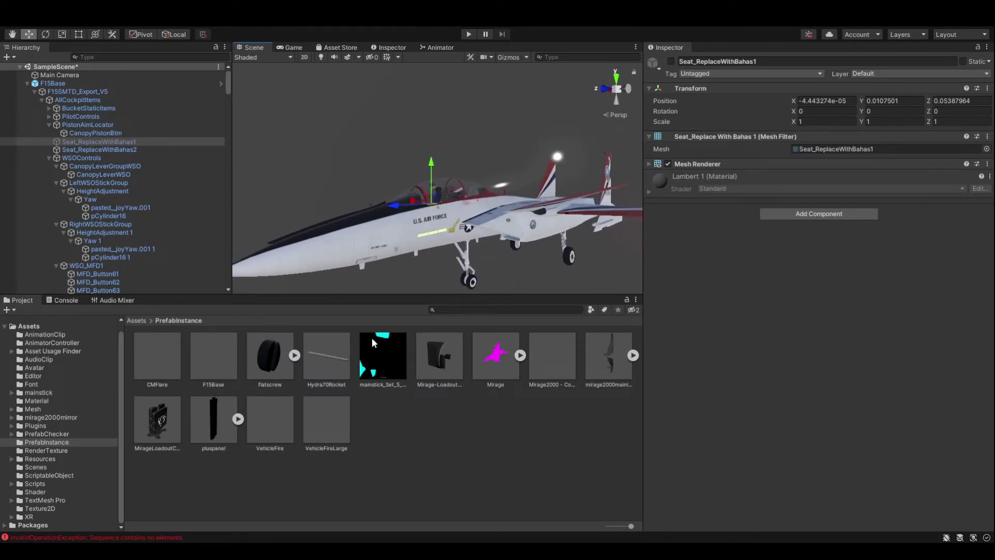
Step: Duplicate the M2000 vehicle asset in ScriptableObject and name the copy F15STOL
{"action": "left_click", "coordinate": [40, 474]}
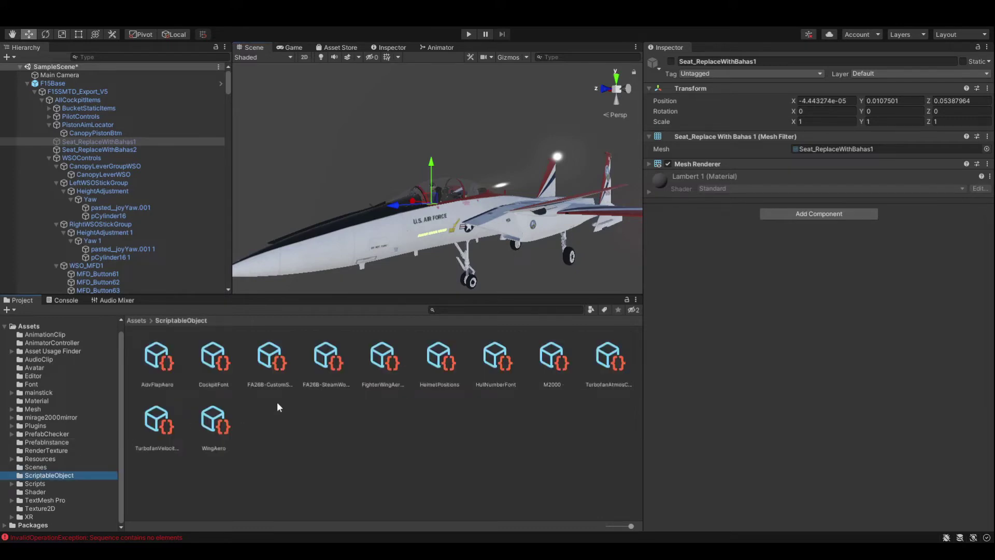
{"action": "left_click", "coordinate": [560, 361]}
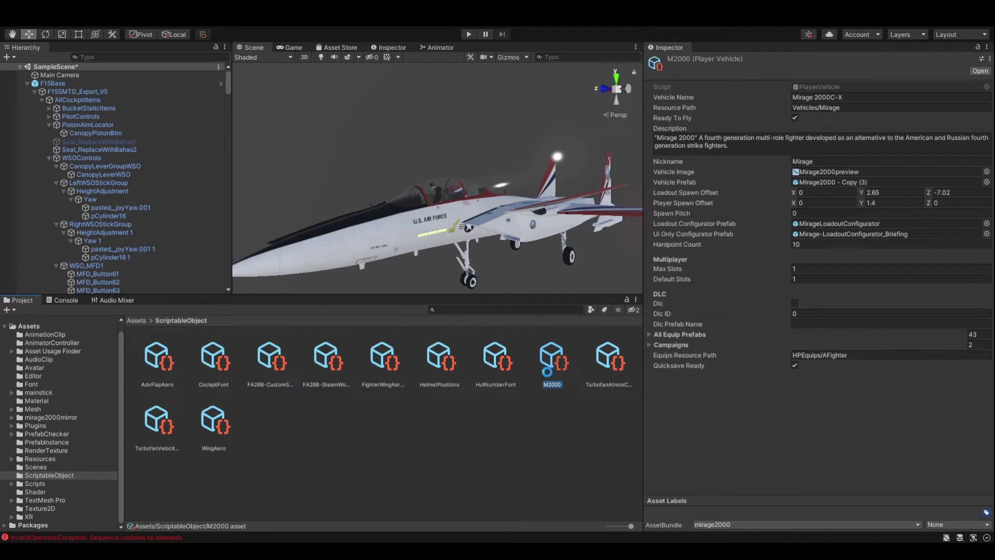
{"action": "key", "text": "ctrl+d"}
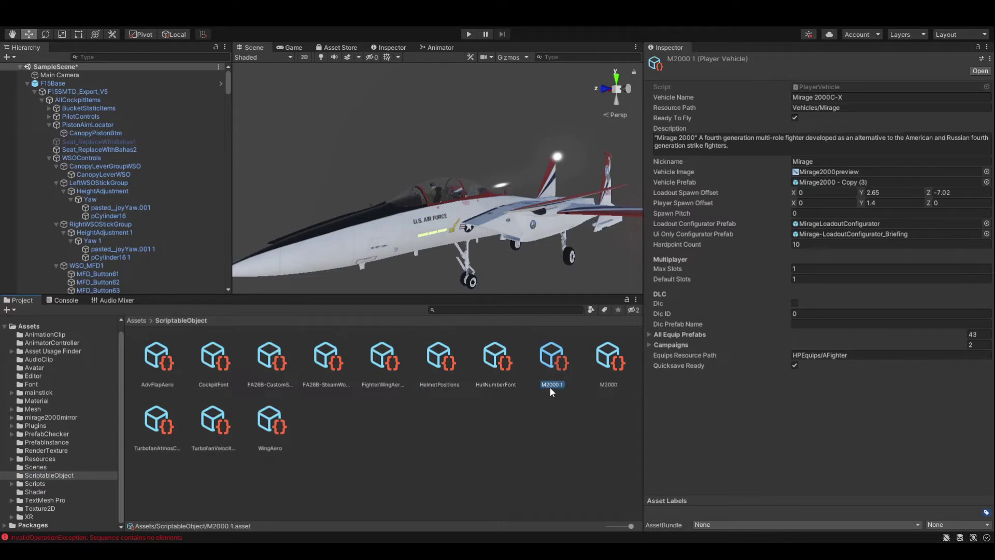
{"action": "type", "text": "F15STOL"}
{"action": "key", "text": "Return"}
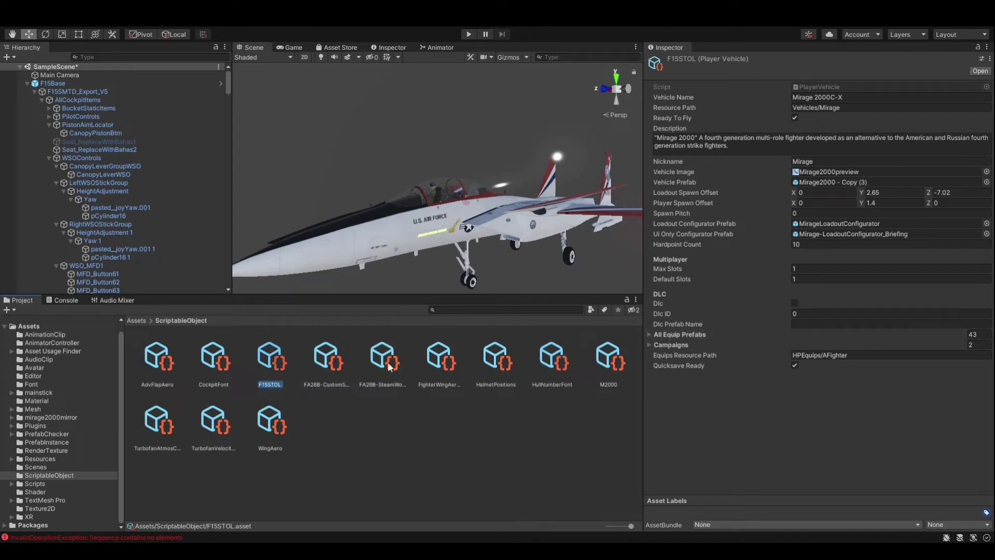
Step: Set the vehicle name to 'F-15 STOL/MTD' and the resource path to Vehicles/F15STOL
{"action": "left_click", "coordinate": [850, 98]}
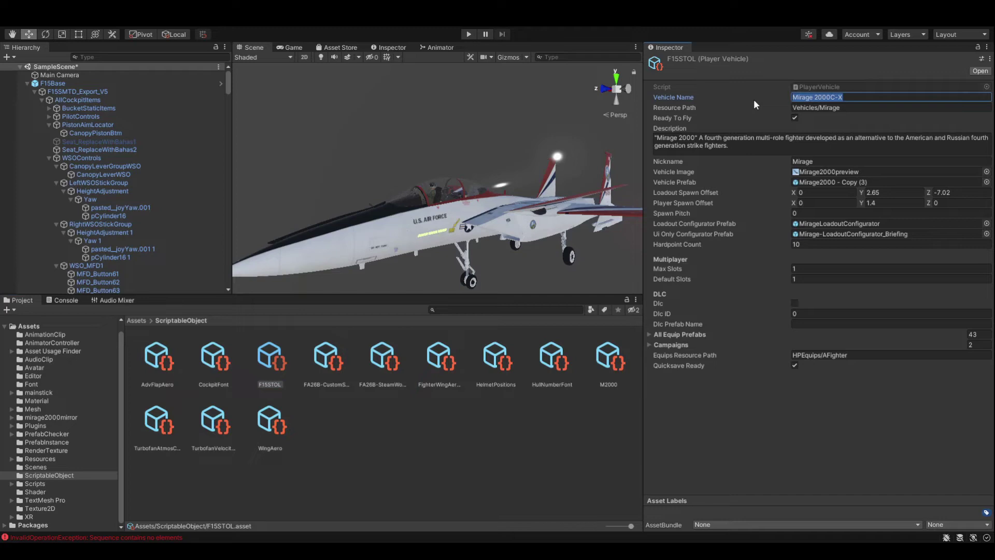
{"action": "type", "text": "F-15 TL"}
{"action": "key", "text": "BackSpace"}
{"action": "type", "text": "STOL/MTD"}
{"action": "double_click", "coordinate": [837, 107]}
{"action": "type", "text": "F14STOL"}
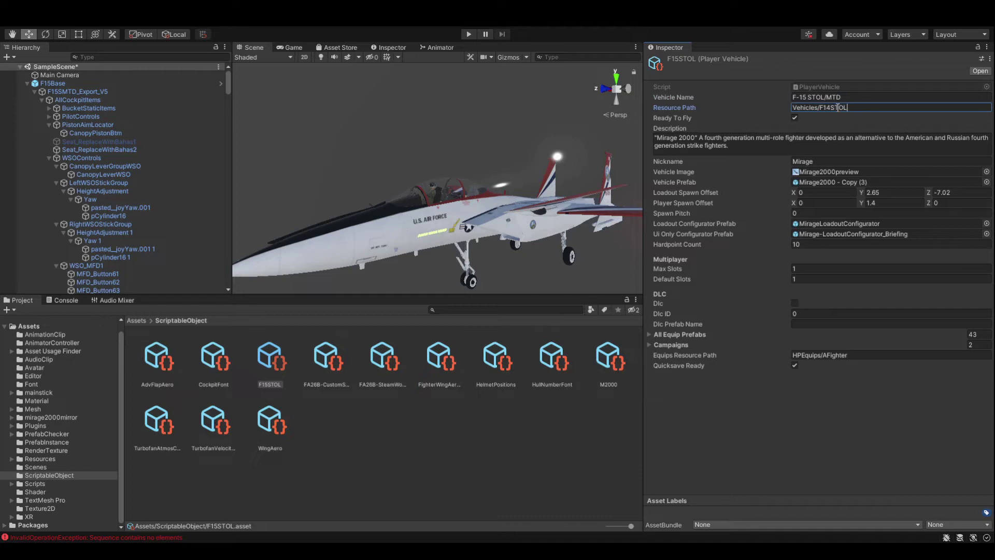
{"action": "key", "text": "Delete"}
{"action": "type", "text": "5"}
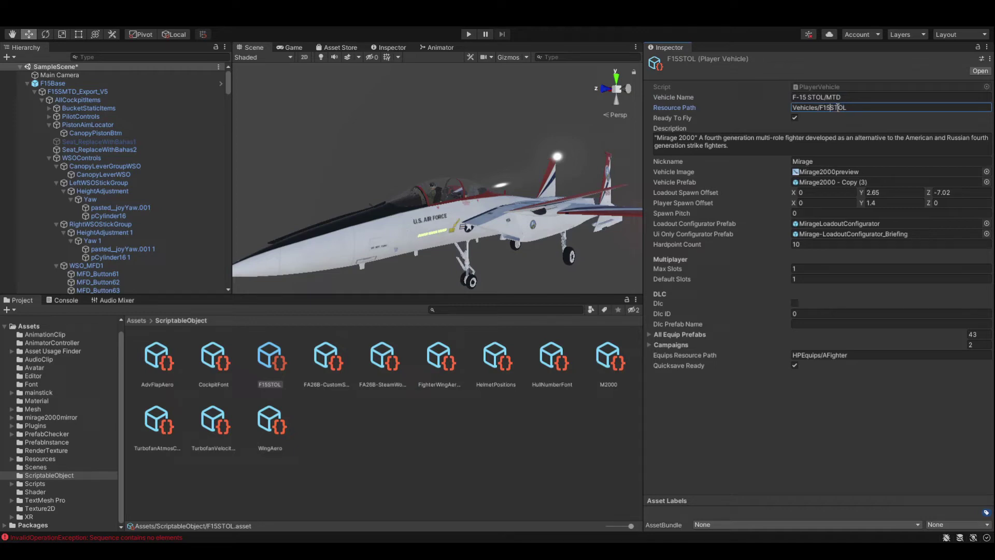
Step: Replace the description with the McDonnell Douglas F-15 STOL/MTD test-aircraft text
{"action": "left_click", "coordinate": [756, 148]}
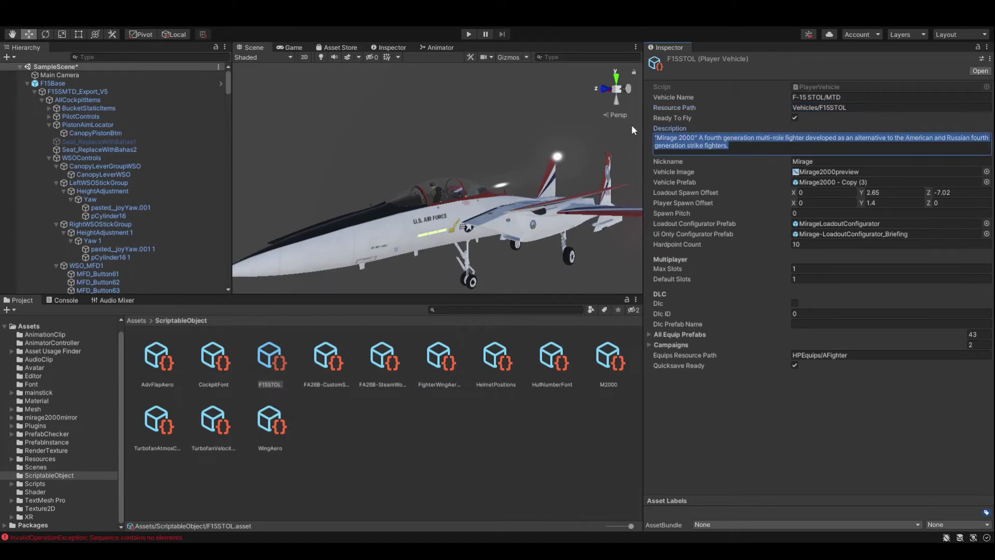
{"action": "type", "text": "The "}
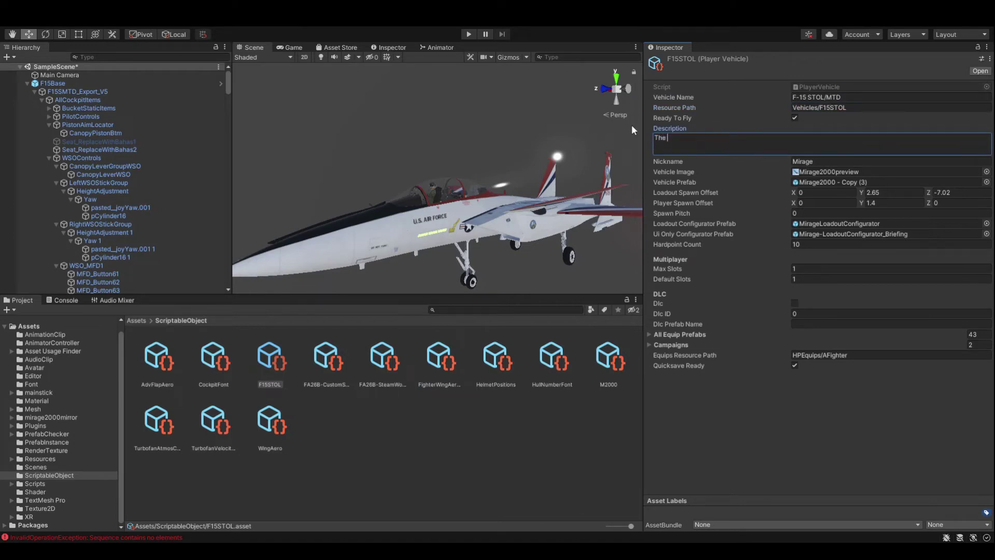
{"action": "type", "text": "McDonnell"}
{"action": "type", "text": " Douglas "}
{"action": "type", "text": "F-15"}
{"action": "type", "text": " F15"}
{"action": "key", "text": "BackSpace"}
{"action": "key", "text": "BackSpace"}
{"action": "key", "text": "BackSpace"}
{"action": "type", "text": "STOL/MTD was a test aircraft"}
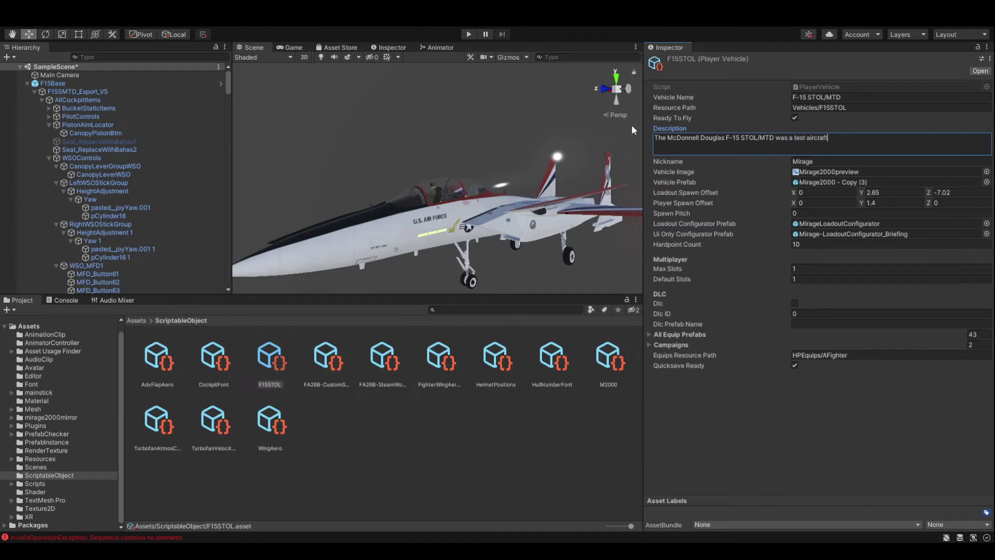
{"action": "type", "text": " designed to"}
{"action": "type", "text": "integrate ve"}
{"action": "type", "text": "rious fifth generation elements into "}
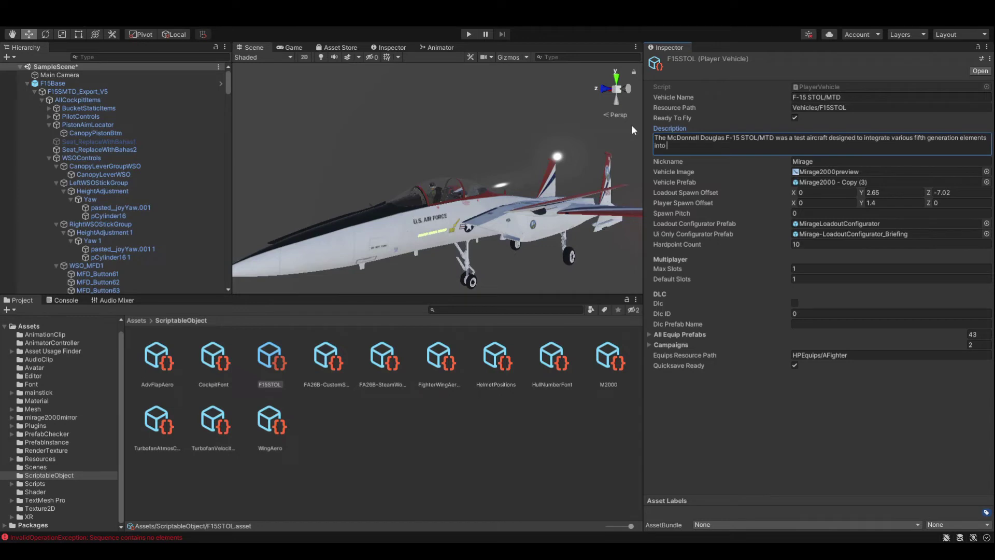
{"action": "type", "text": "new airframes."}
{"action": "key", "text": "BackSpace"}
{"action": "key", "text": "BackSpace"}
{"action": "key", "text": "BackSpace"}
{"action": "key", "text": "BackSpace"}
{"action": "key", "text": "BackSpace"}
{"action": "key", "text": "BackSpace"}
{"action": "key", "text": "BackSpace"}
{"action": "key", "text": "BackSpace"}
{"action": "key", "text": "BackSpace"}
{"action": "key", "text": "BackSpace"}
{"action": "key", "text": "BackSpace"}
{"action": "key", "text": "BackSpace"}
Step: Set the nickname to F15STOL and the vehicle prefab to F15Base, then locate the loadout configurator prefab
{"action": "left_click", "coordinate": [816, 164]}
{"action": "type", "text": "F"}
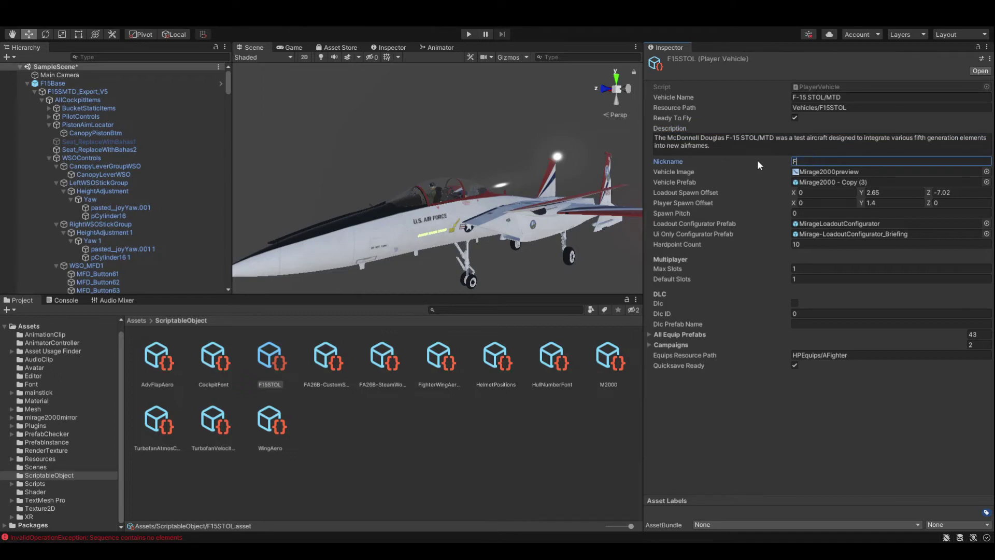
{"action": "type", "text": "15STOL"}
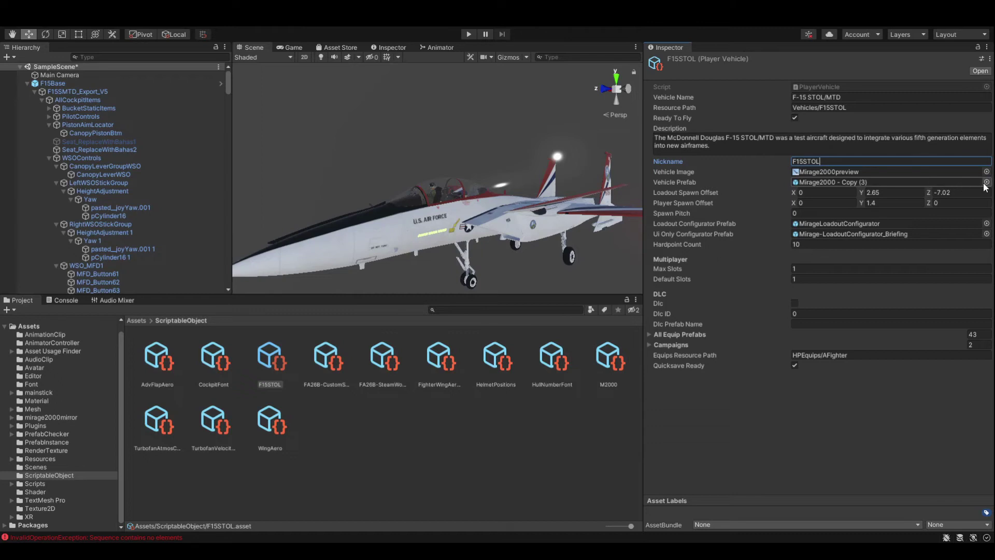
{"action": "left_click", "coordinate": [845, 228]}
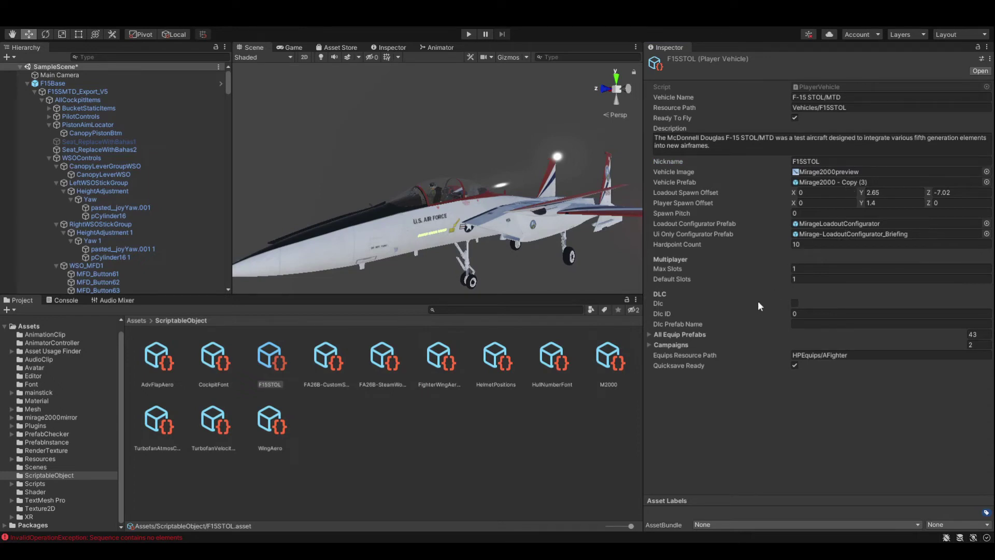
{"action": "left_click_drag", "start_coordinate": [630, 238], "coordinate": [829, 182]}
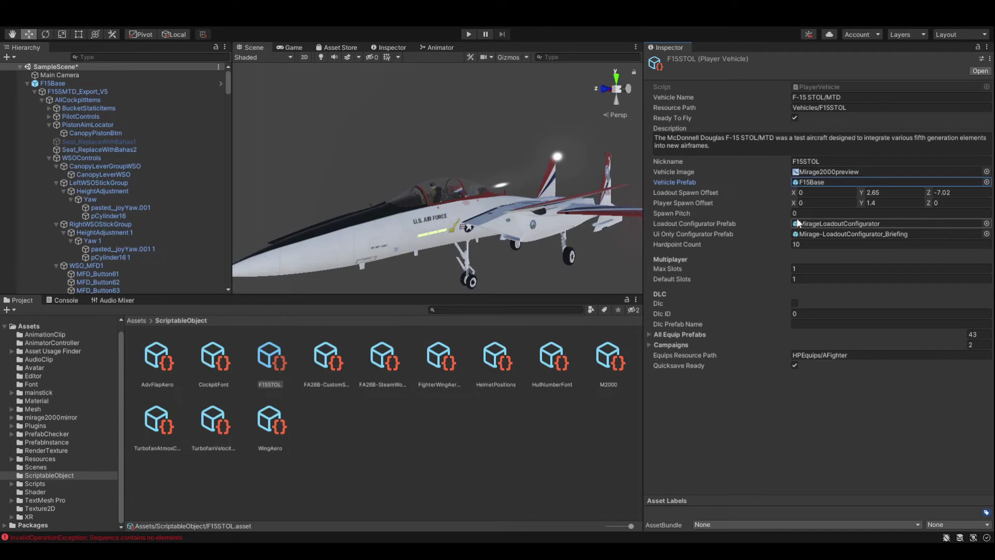
{"action": "left_click", "coordinate": [798, 223]}
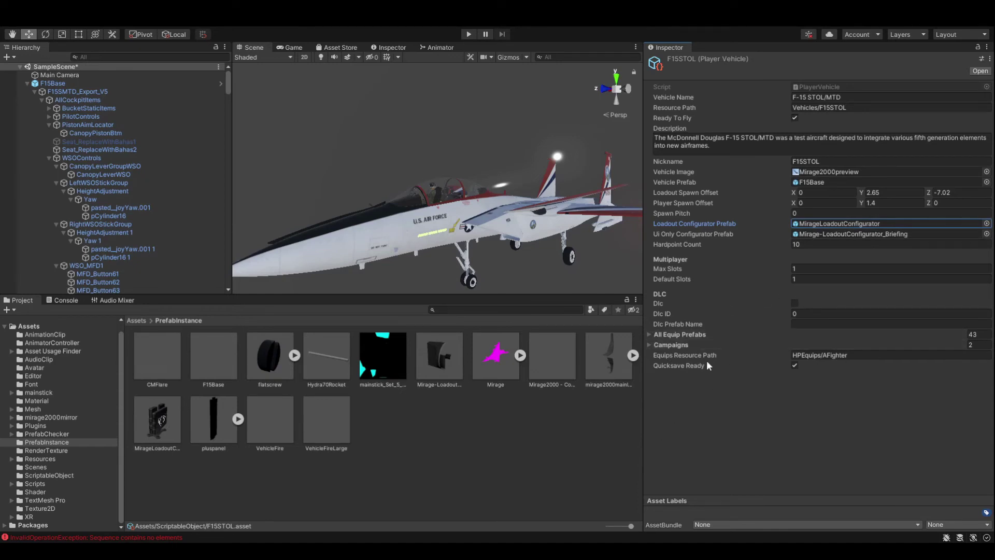
Step: Show the Resources/hpequips/afighter folder matching the equips path, and review the All Equip Prefabs list
{"action": "left_click_drag", "start_coordinate": [823, 355], "coordinate": [881, 357]}
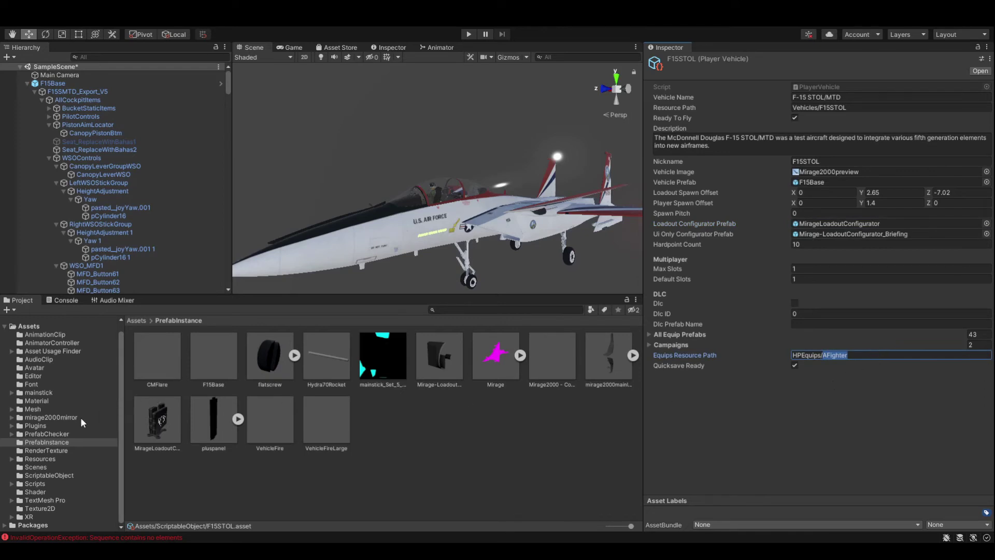
{"action": "left_click", "coordinate": [12, 459]}
{"action": "left_click", "coordinate": [19, 476]}
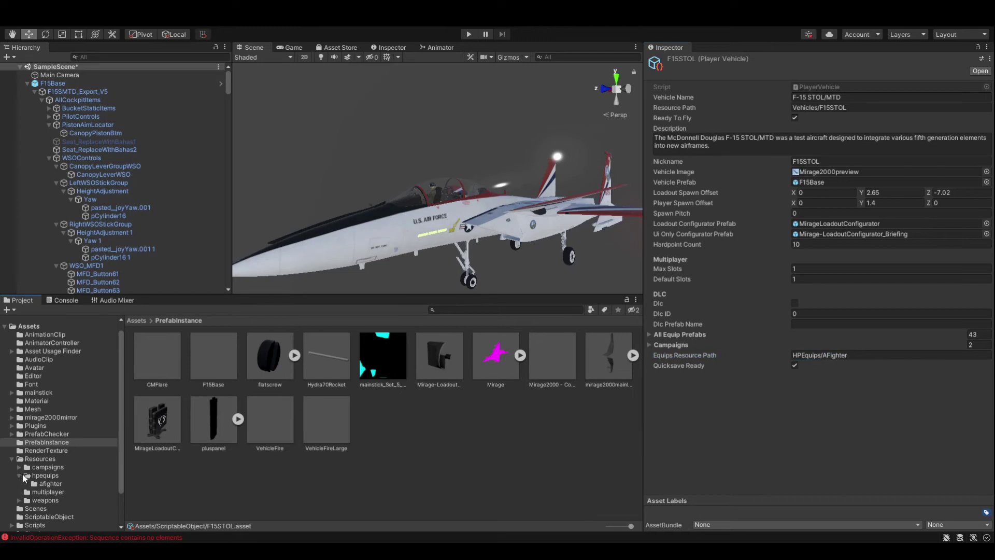
{"action": "left_click", "coordinate": [58, 484]}
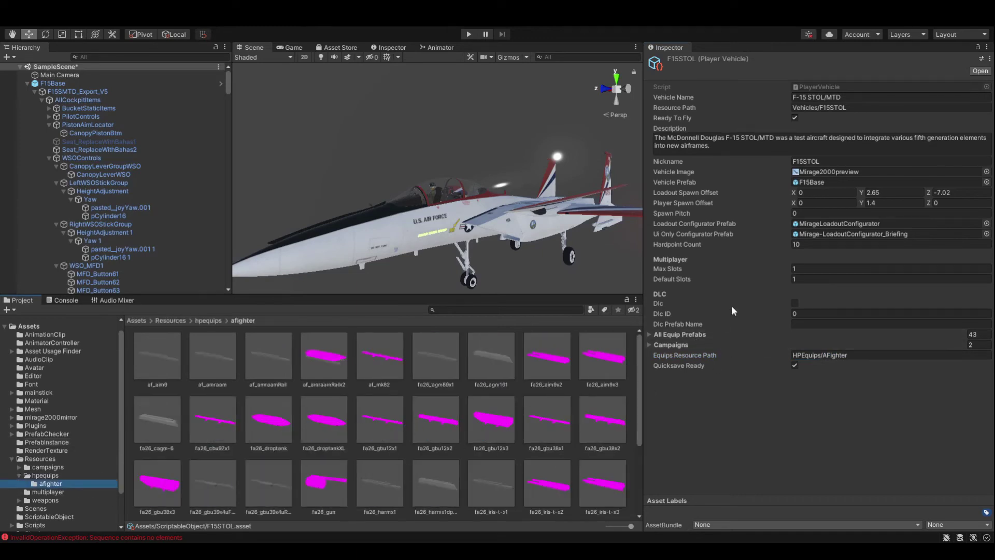
{"action": "left_click", "coordinate": [649, 334]}
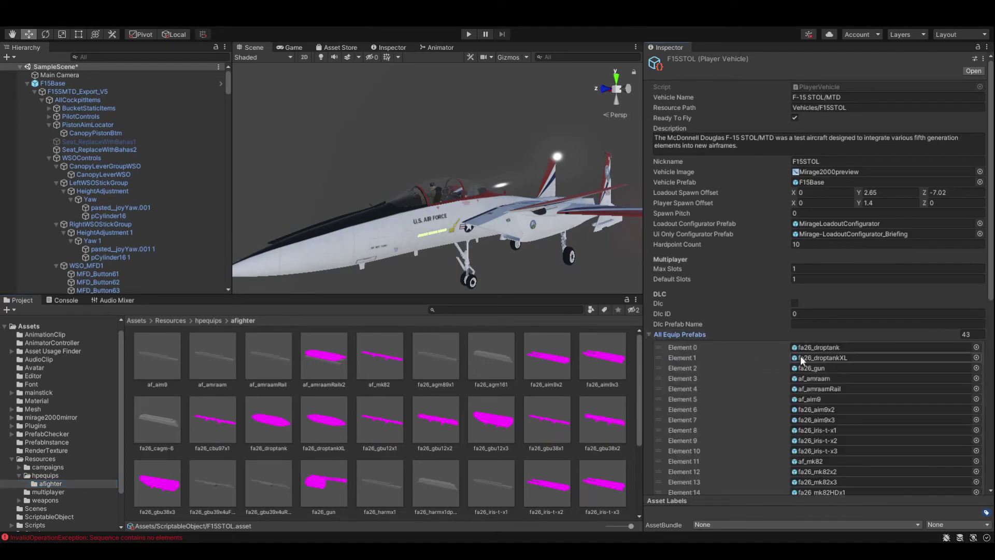
{"action": "scroll", "coordinate": [800, 355], "scroll_direction": "down", "scroll_amount": 10}
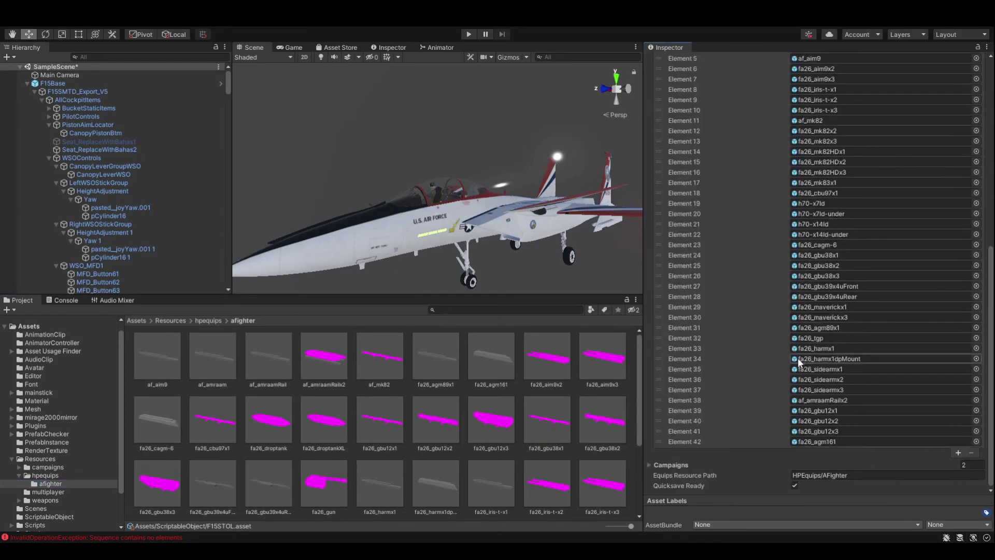
{"action": "scroll", "coordinate": [799, 358], "scroll_direction": "up", "scroll_amount": 10}
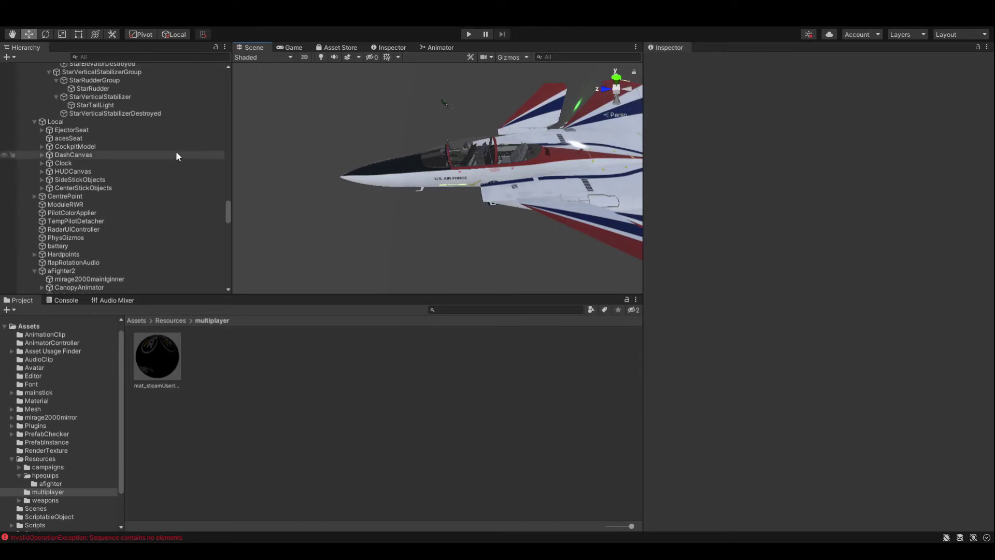
Step: Collapse the AllCockpitItems, Canopy, Equips, landing gear, MiscMovingBits, Thruster and Wing groups
{"action": "scroll", "coordinate": [176, 156], "scroll_direction": "up", "scroll_amount": 10}
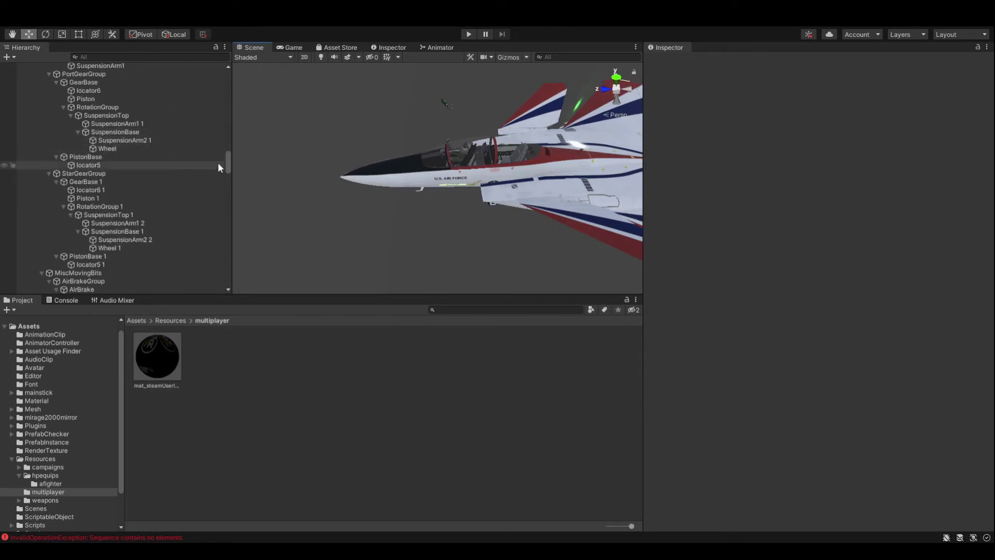
{"action": "left_click_drag", "start_coordinate": [230, 153], "coordinate": [231, 75]}
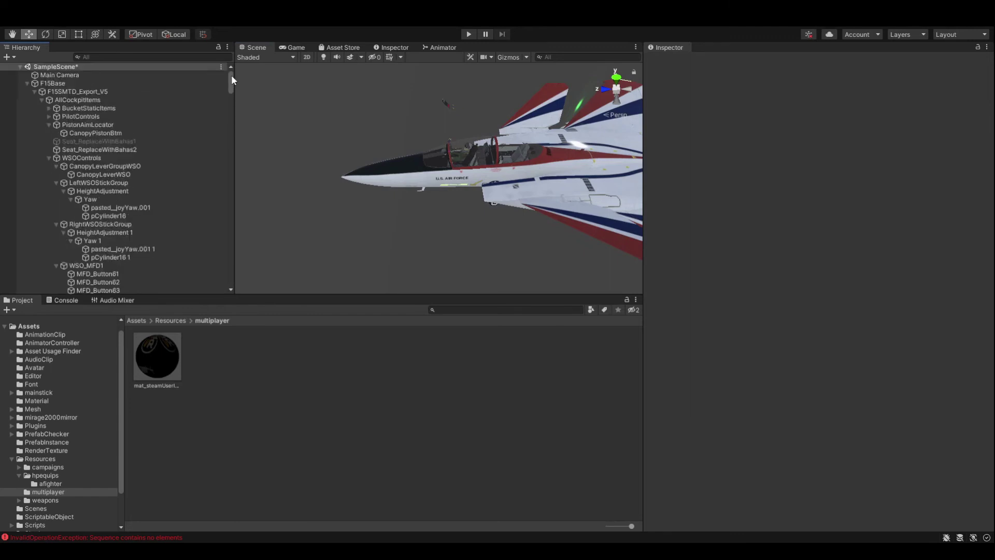
{"action": "left_click", "coordinate": [42, 99]}
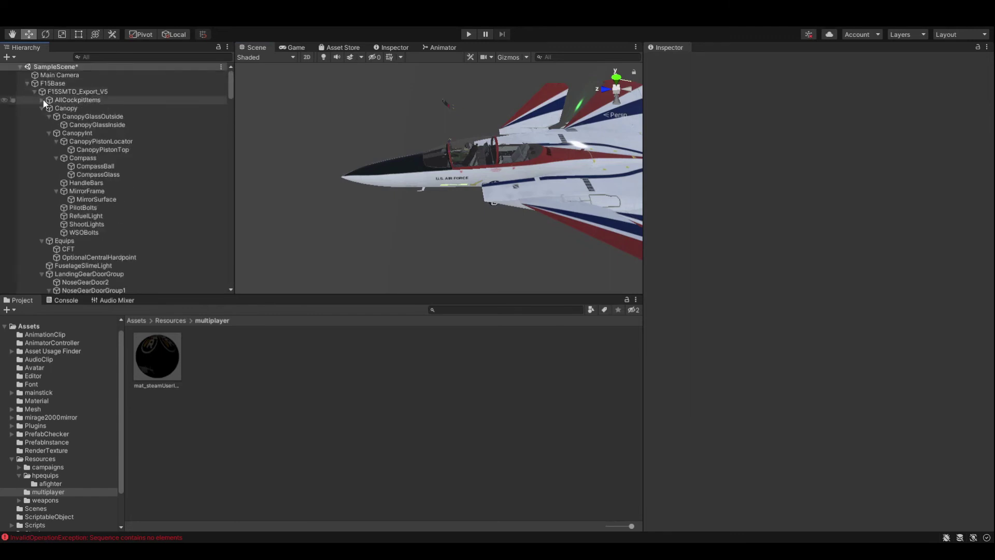
{"action": "left_click", "coordinate": [42, 116]}
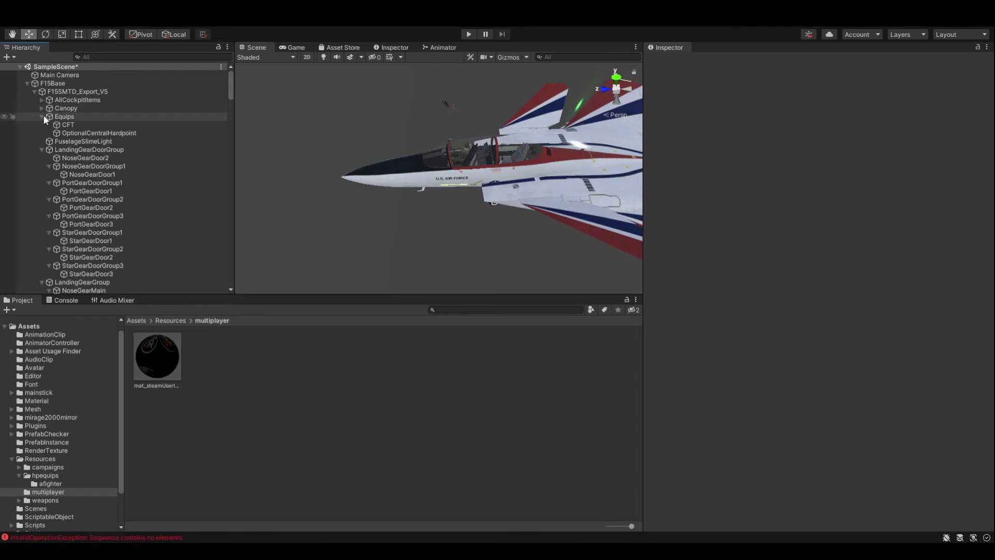
{"action": "left_click", "coordinate": [42, 117]}
{"action": "left_click", "coordinate": [42, 133]}
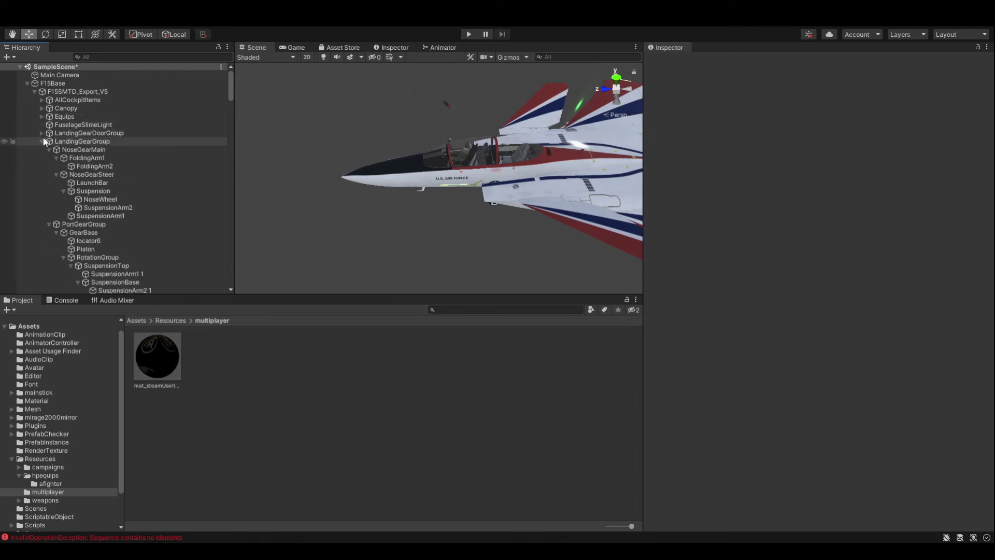
{"action": "left_click", "coordinate": [41, 141]}
{"action": "left_click", "coordinate": [42, 149]}
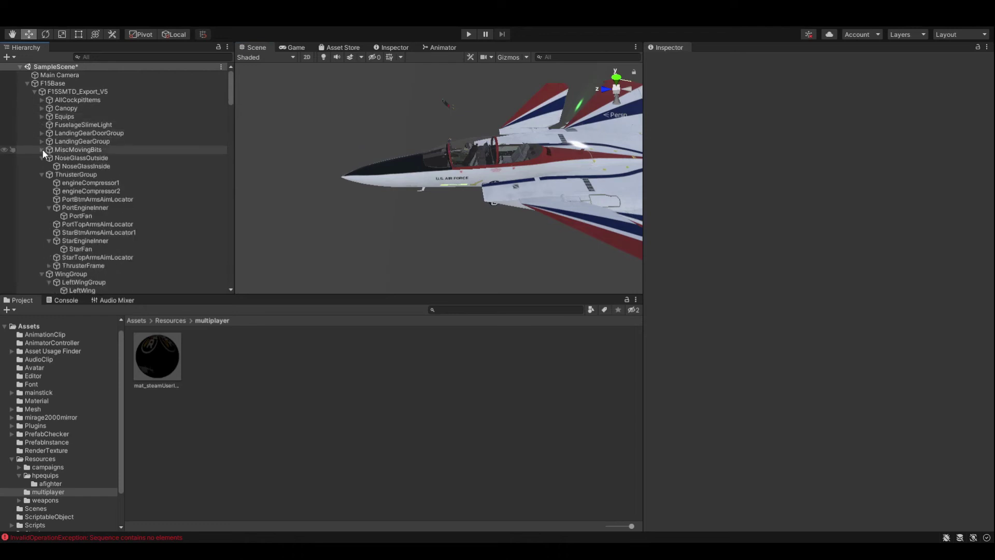
{"action": "left_click", "coordinate": [42, 174]}
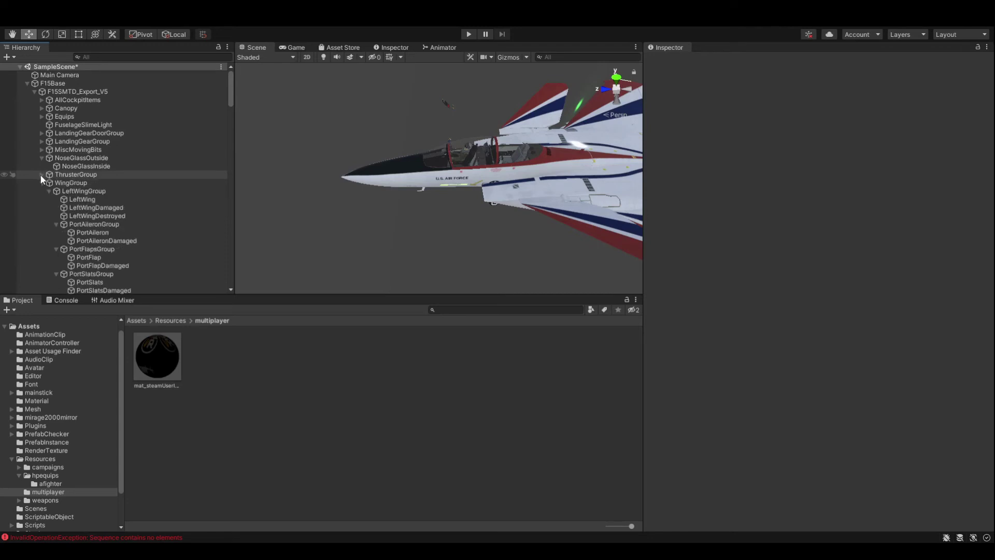
{"action": "left_click", "coordinate": [42, 183]}
{"action": "left_click", "coordinate": [67, 183]}
Step: Select the Local object and bring the Scene view close onto the cockpit's pilot seat
{"action": "left_click", "coordinate": [71, 192]}
{"action": "left_click_drag", "start_coordinate": [513, 174], "coordinate": [321, 156], "text": "alt"}
{"action": "scroll", "coordinate": [443, 184], "scroll_direction": "up", "scroll_amount": 5}
{"action": "left_click_drag", "start_coordinate": [96, 138], "coordinate": [395, 226], "text": "alt"}
{"action": "right_click_drag", "start_coordinate": [395, 225], "coordinate": [474, 43], "text": "alt"}
{"action": "left_click_drag", "start_coordinate": [474, 43], "coordinate": [363, 142], "text": "alt"}
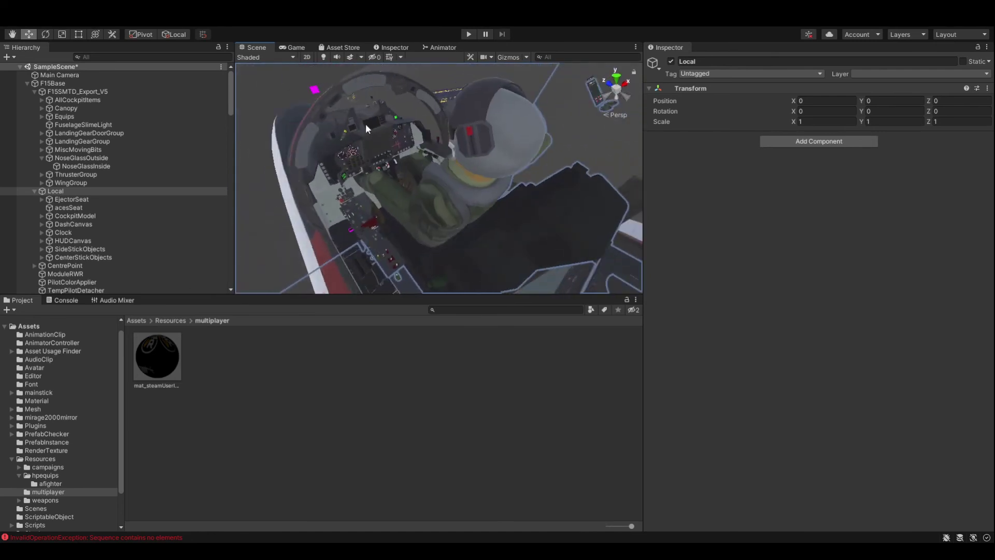
Step: Inspect the canopy glass and Cockpit002 dashboard parts, framing the view on the dashboard
{"action": "left_click", "coordinate": [376, 129]}
{"action": "left_click", "coordinate": [377, 163]}
{"action": "left_click", "coordinate": [347, 155]}
{"action": "left_click", "coordinate": [347, 154]}
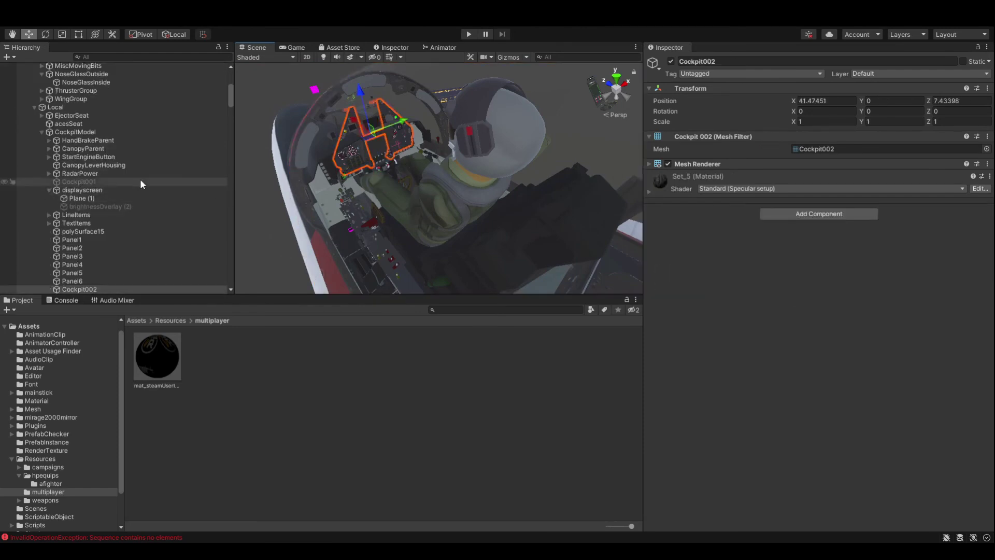
{"action": "double_click", "coordinate": [93, 289]}
{"action": "left_click_drag", "start_coordinate": [342, 156], "coordinate": [387, 206], "text": "alt"}
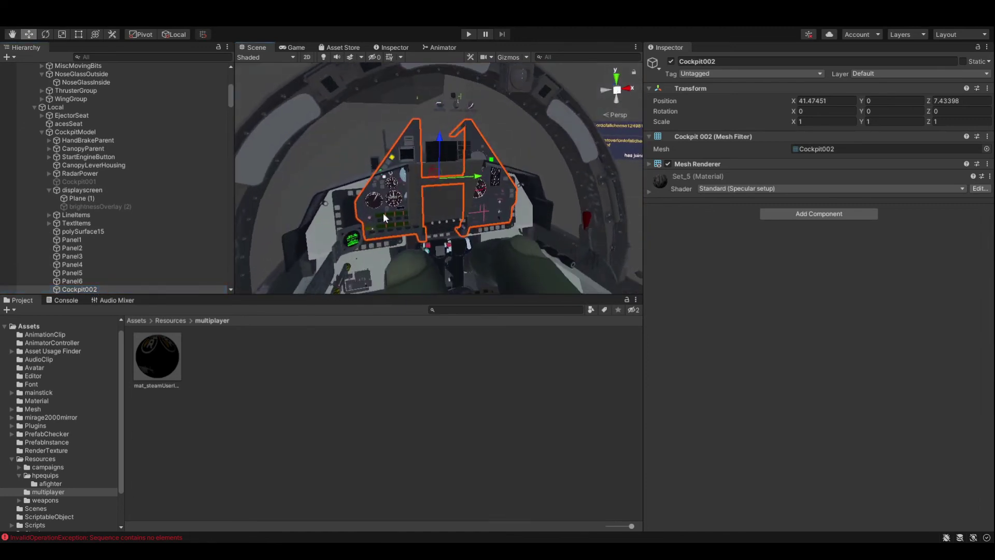
{"action": "left_click", "coordinate": [418, 212]}
{"action": "left_click", "coordinate": [497, 192]}
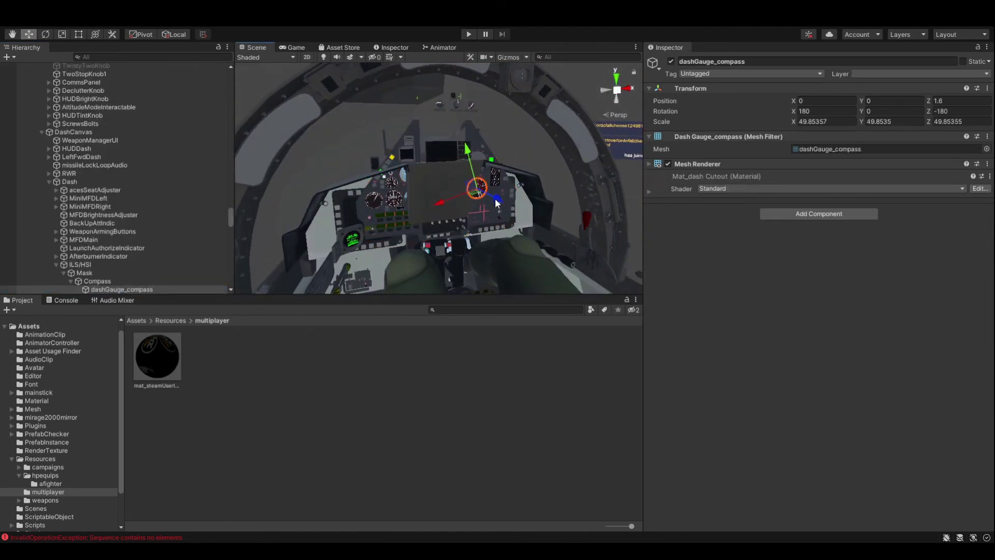
{"action": "left_click", "coordinate": [496, 216]}
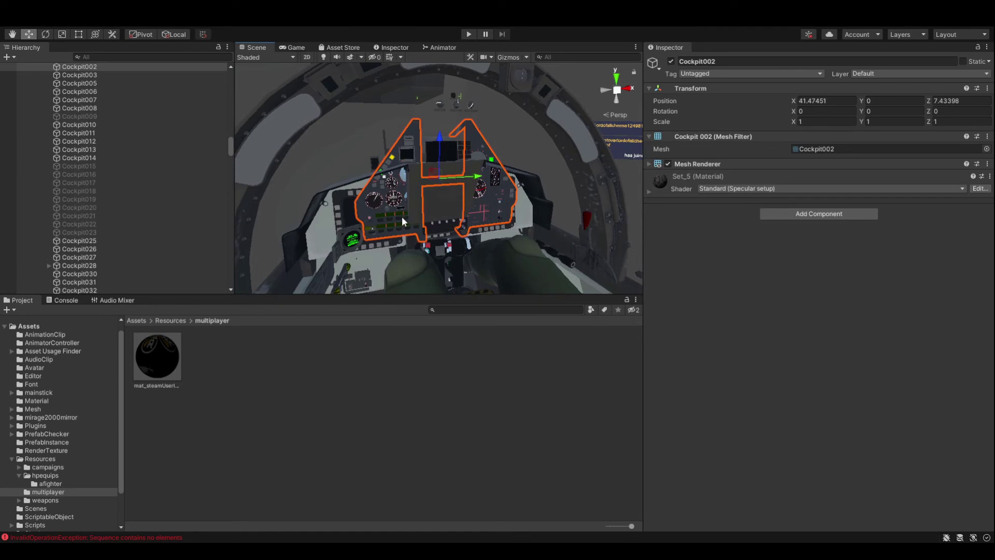
{"action": "left_click_drag", "start_coordinate": [458, 172], "coordinate": [434, 116], "text": "alt"}
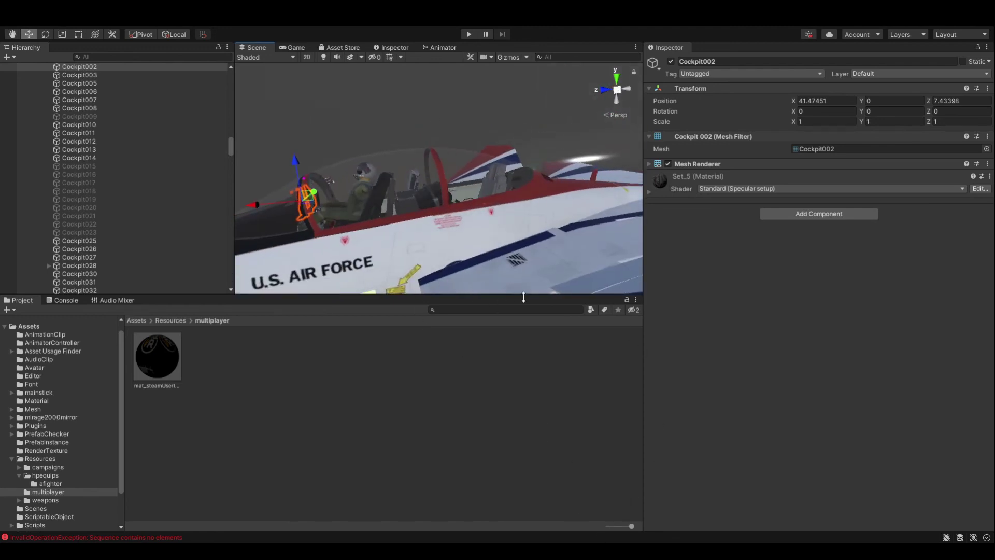
Step: Check the intake and canopy, then show the PrefabInstance folder and select F15Base in the Hierarchy
{"action": "left_click", "coordinate": [508, 258]}
{"action": "left_click", "coordinate": [414, 213]}
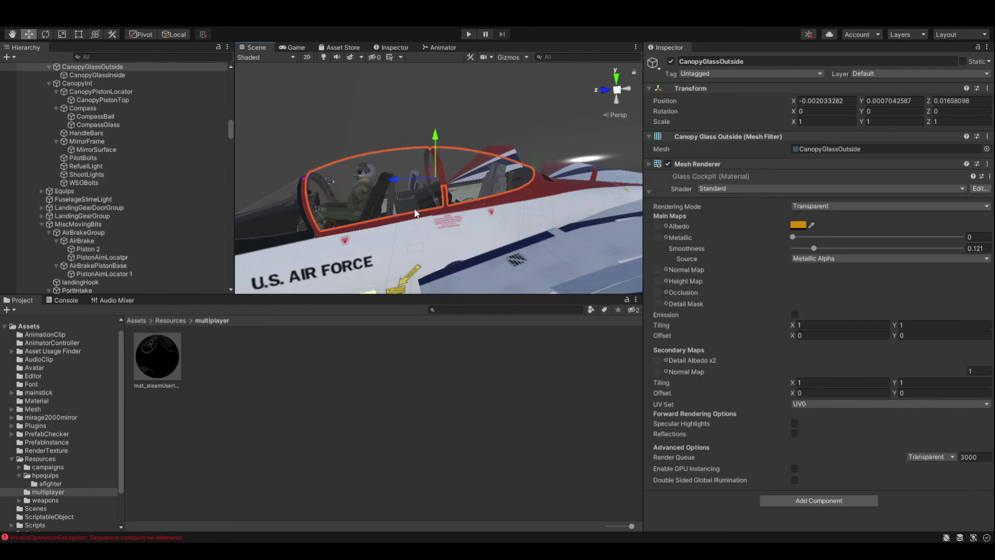
{"action": "left_click_drag", "start_coordinate": [408, 195], "coordinate": [435, 306], "text": "alt"}
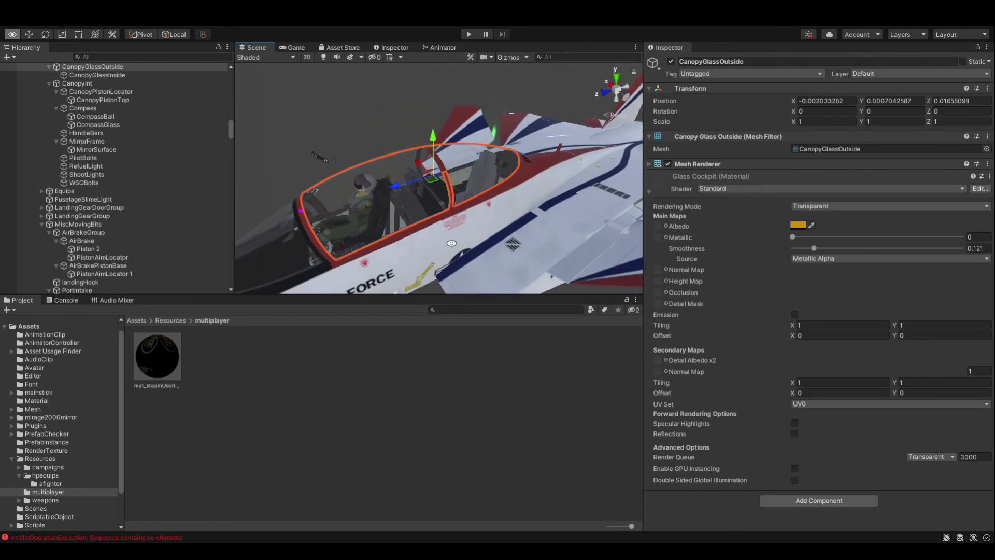
{"action": "left_click", "coordinate": [62, 442]}
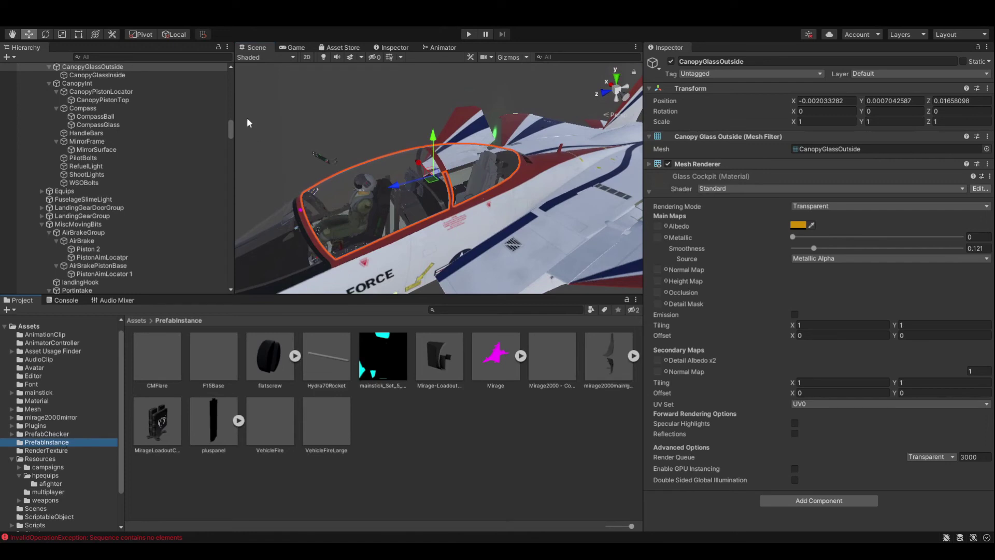
{"action": "left_click", "coordinate": [228, 73]}
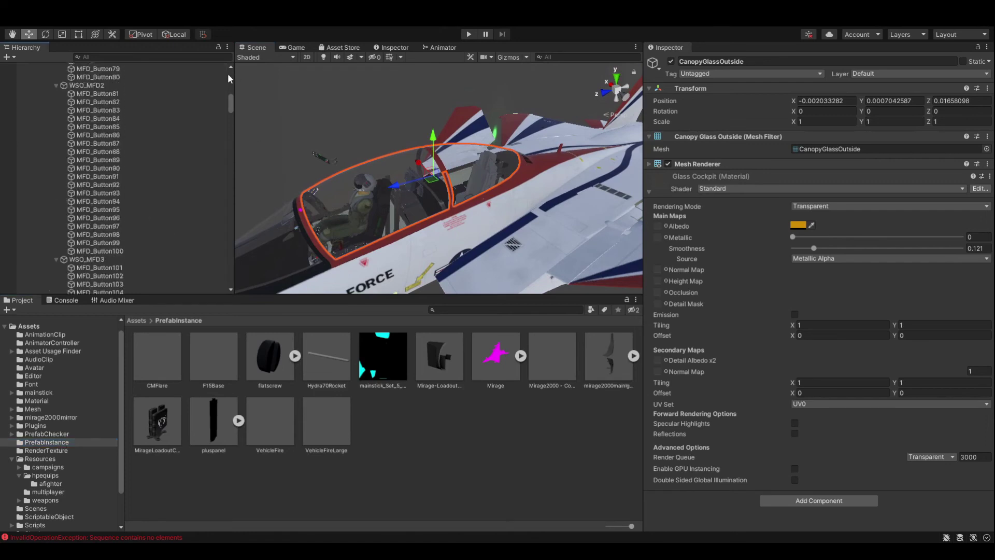
{"action": "left_click", "coordinate": [57, 82]}
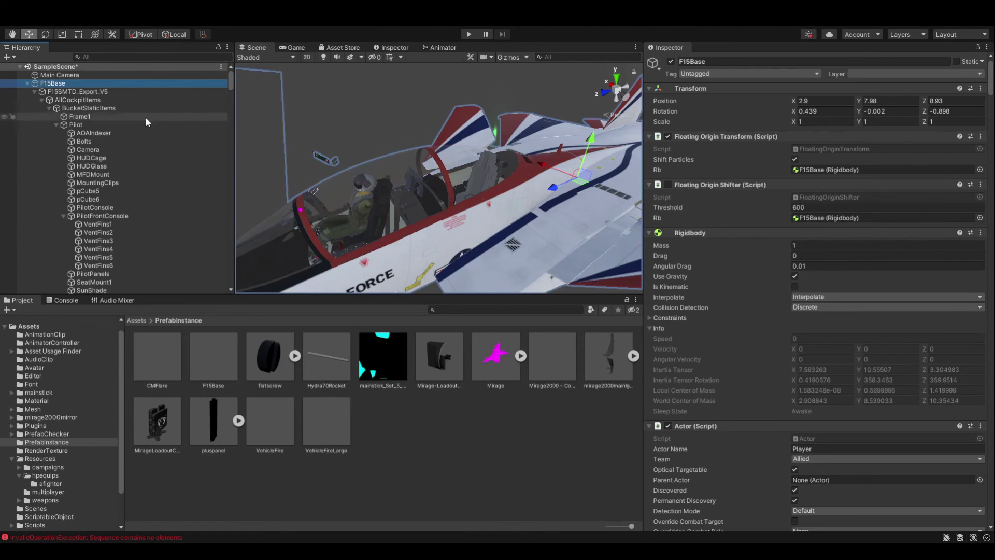
Step: Overwrite the F15Base prefab with the scene's F15Base aircraft and re-expand its tree
{"action": "left_click_drag", "start_coordinate": [164, 124], "coordinate": [216, 357]}
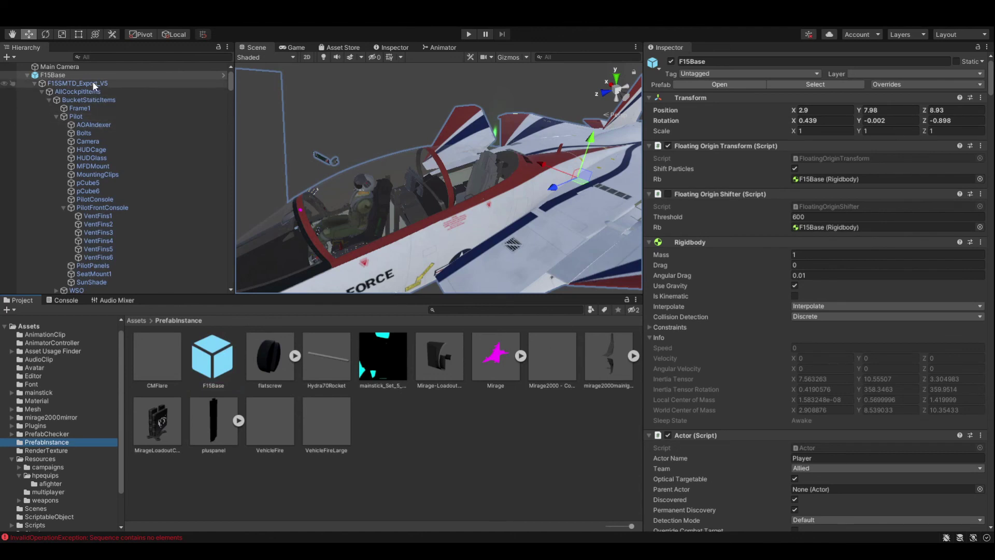
{"action": "left_click", "coordinate": [27, 75]}
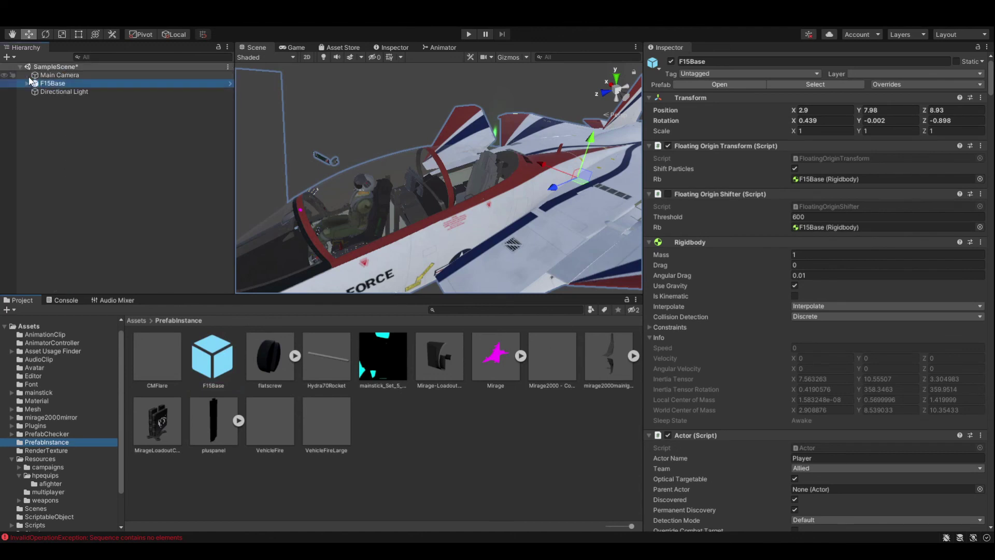
{"action": "left_click", "coordinate": [27, 83]}
Step: Orbit around the jet to check its sides and underside, then reselect F15Base
{"action": "middle_click_drag", "start_coordinate": [513, 142], "coordinate": [277, 185]}
{"action": "left_click_drag", "start_coordinate": [278, 186], "coordinate": [608, 174], "text": "alt"}
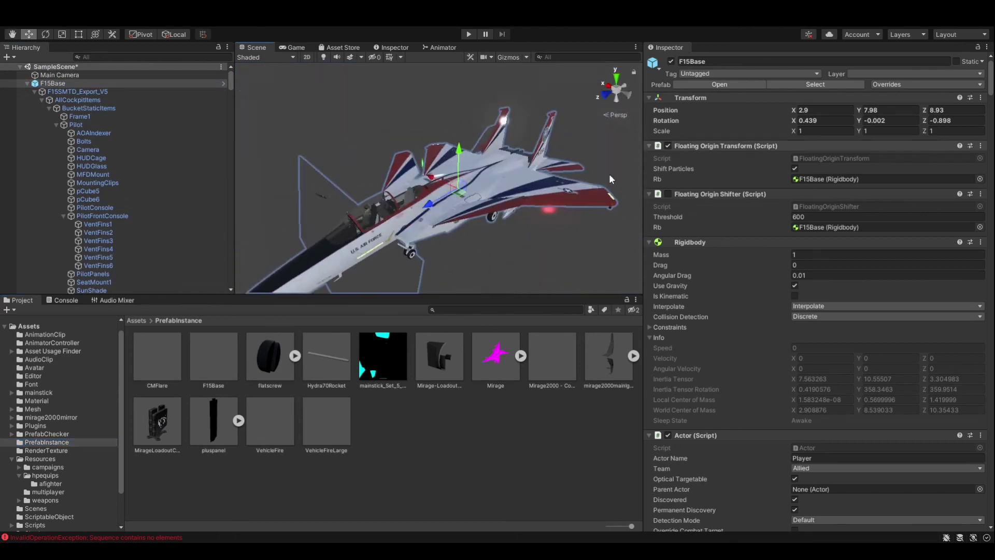
{"action": "left_click", "coordinate": [552, 207]}
{"action": "left_click_drag", "start_coordinate": [335, 260], "coordinate": [83, 192], "text": "alt"}
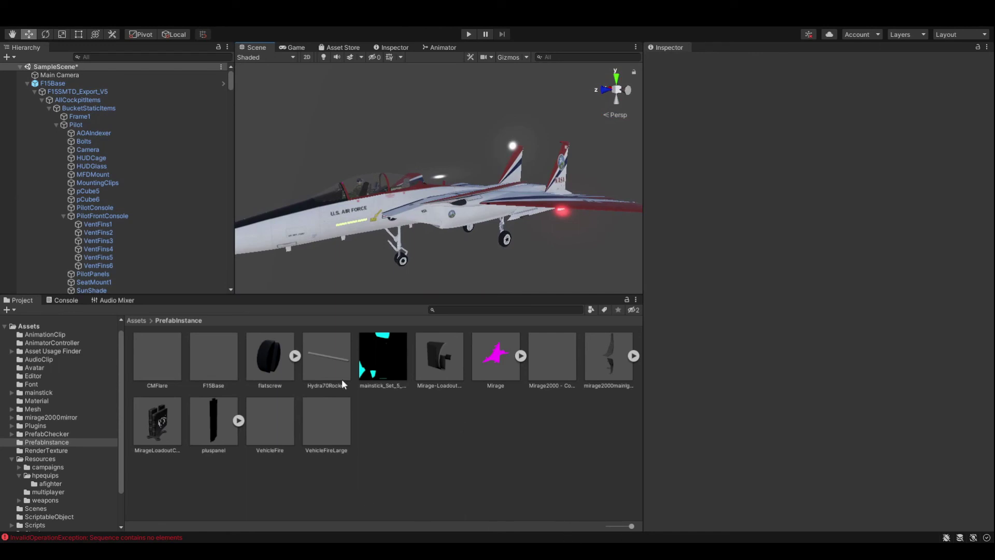
{"action": "left_click", "coordinate": [349, 209]}
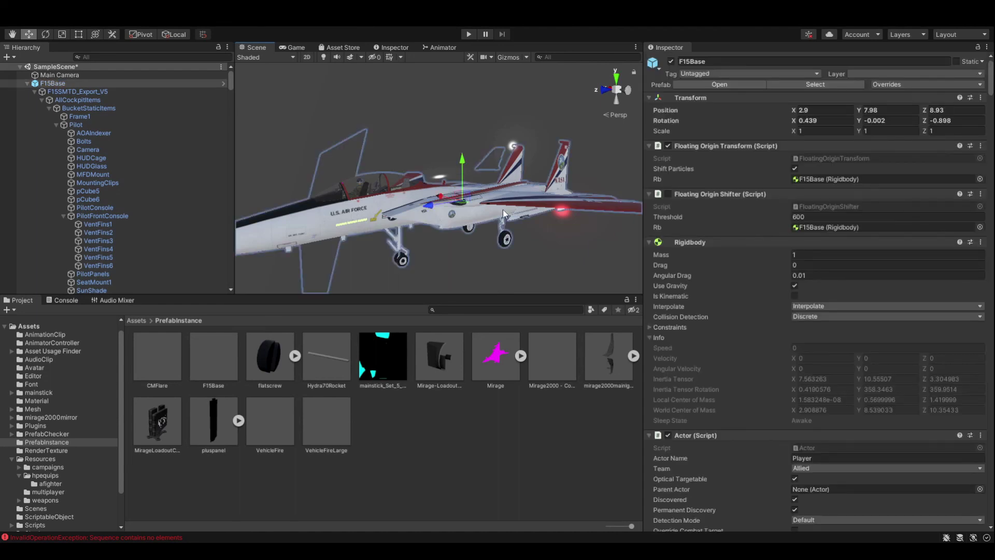